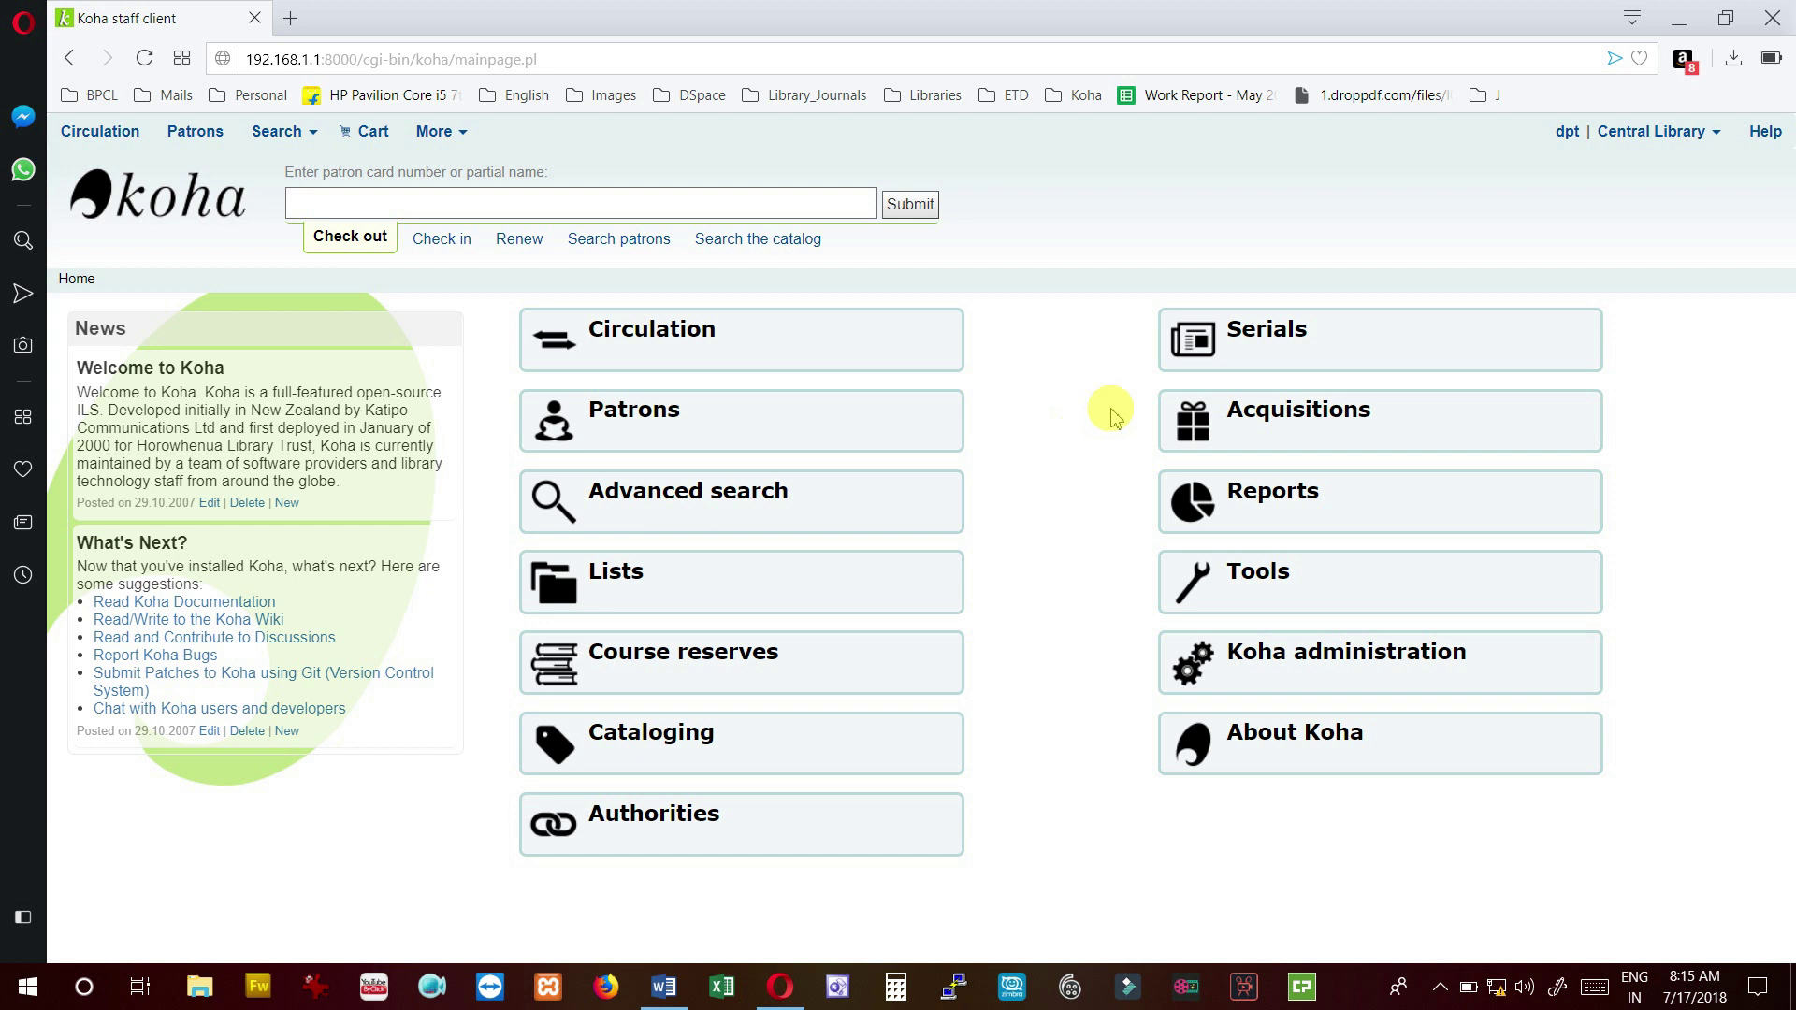
Search Acquisitions for a vendor named 'Vikash' and confirm none exists.
left_click(1479, 432)
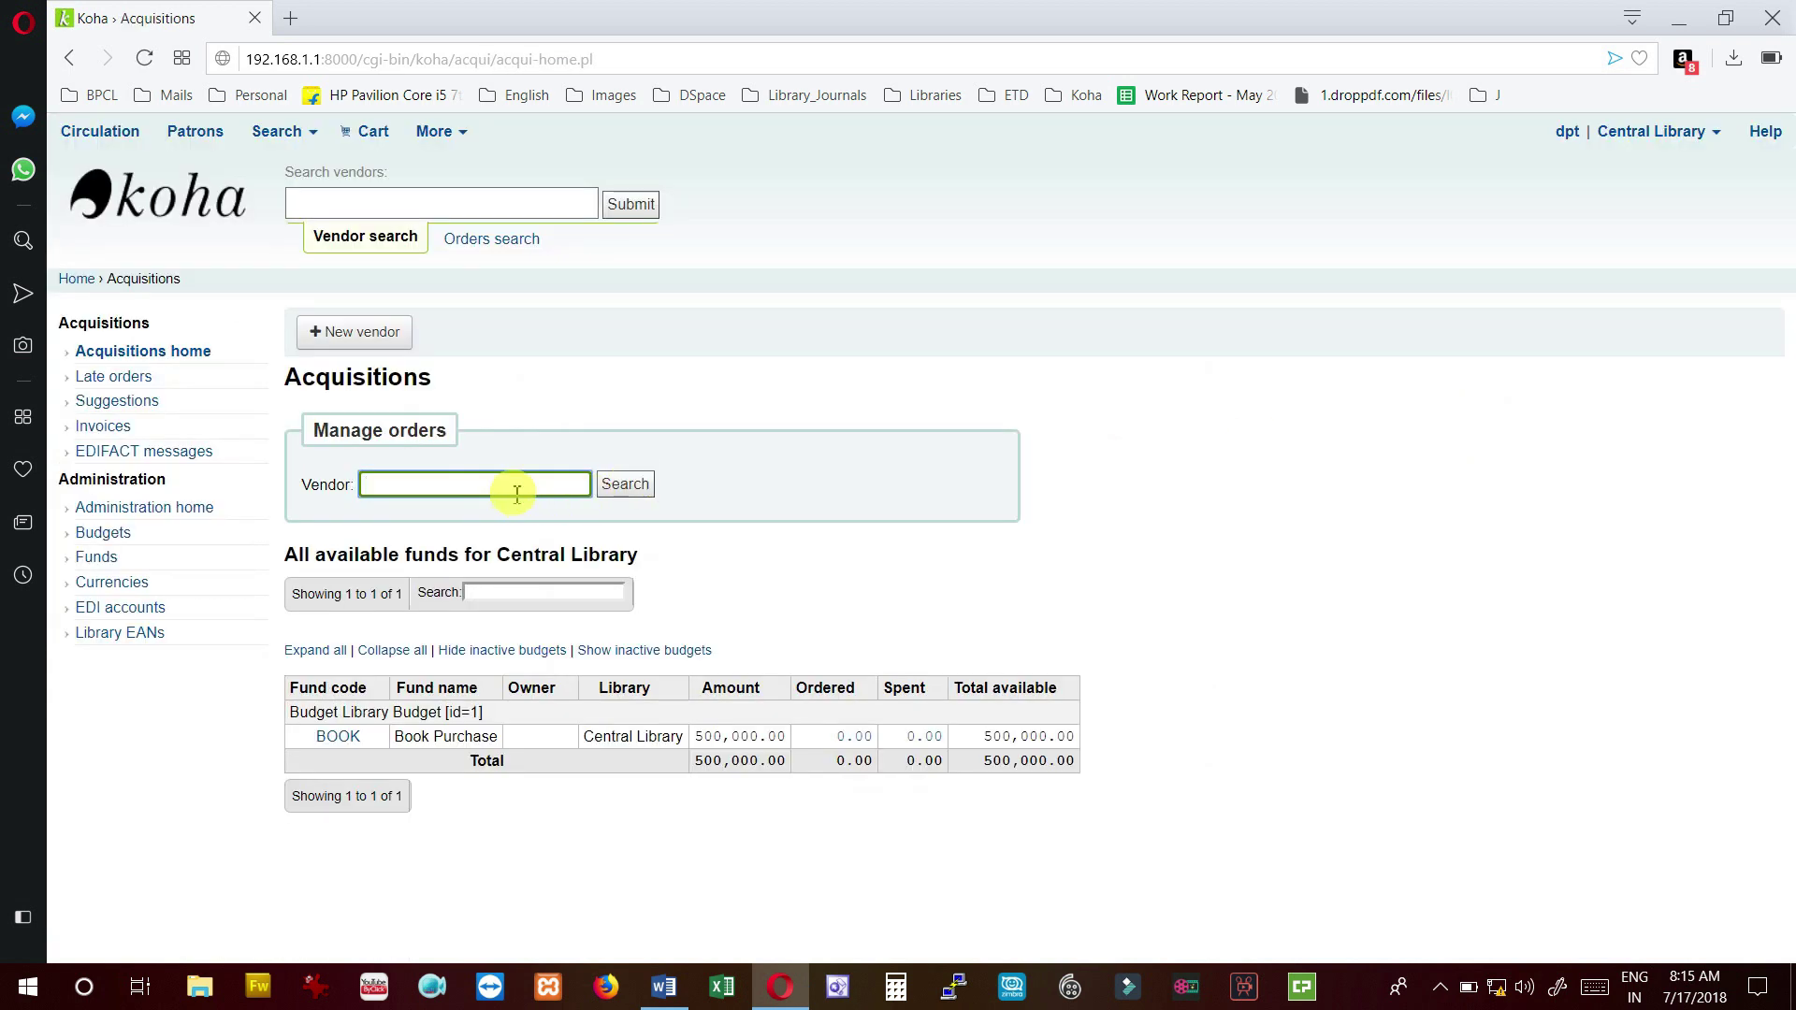
type("Vikash")
left_click(625, 485)
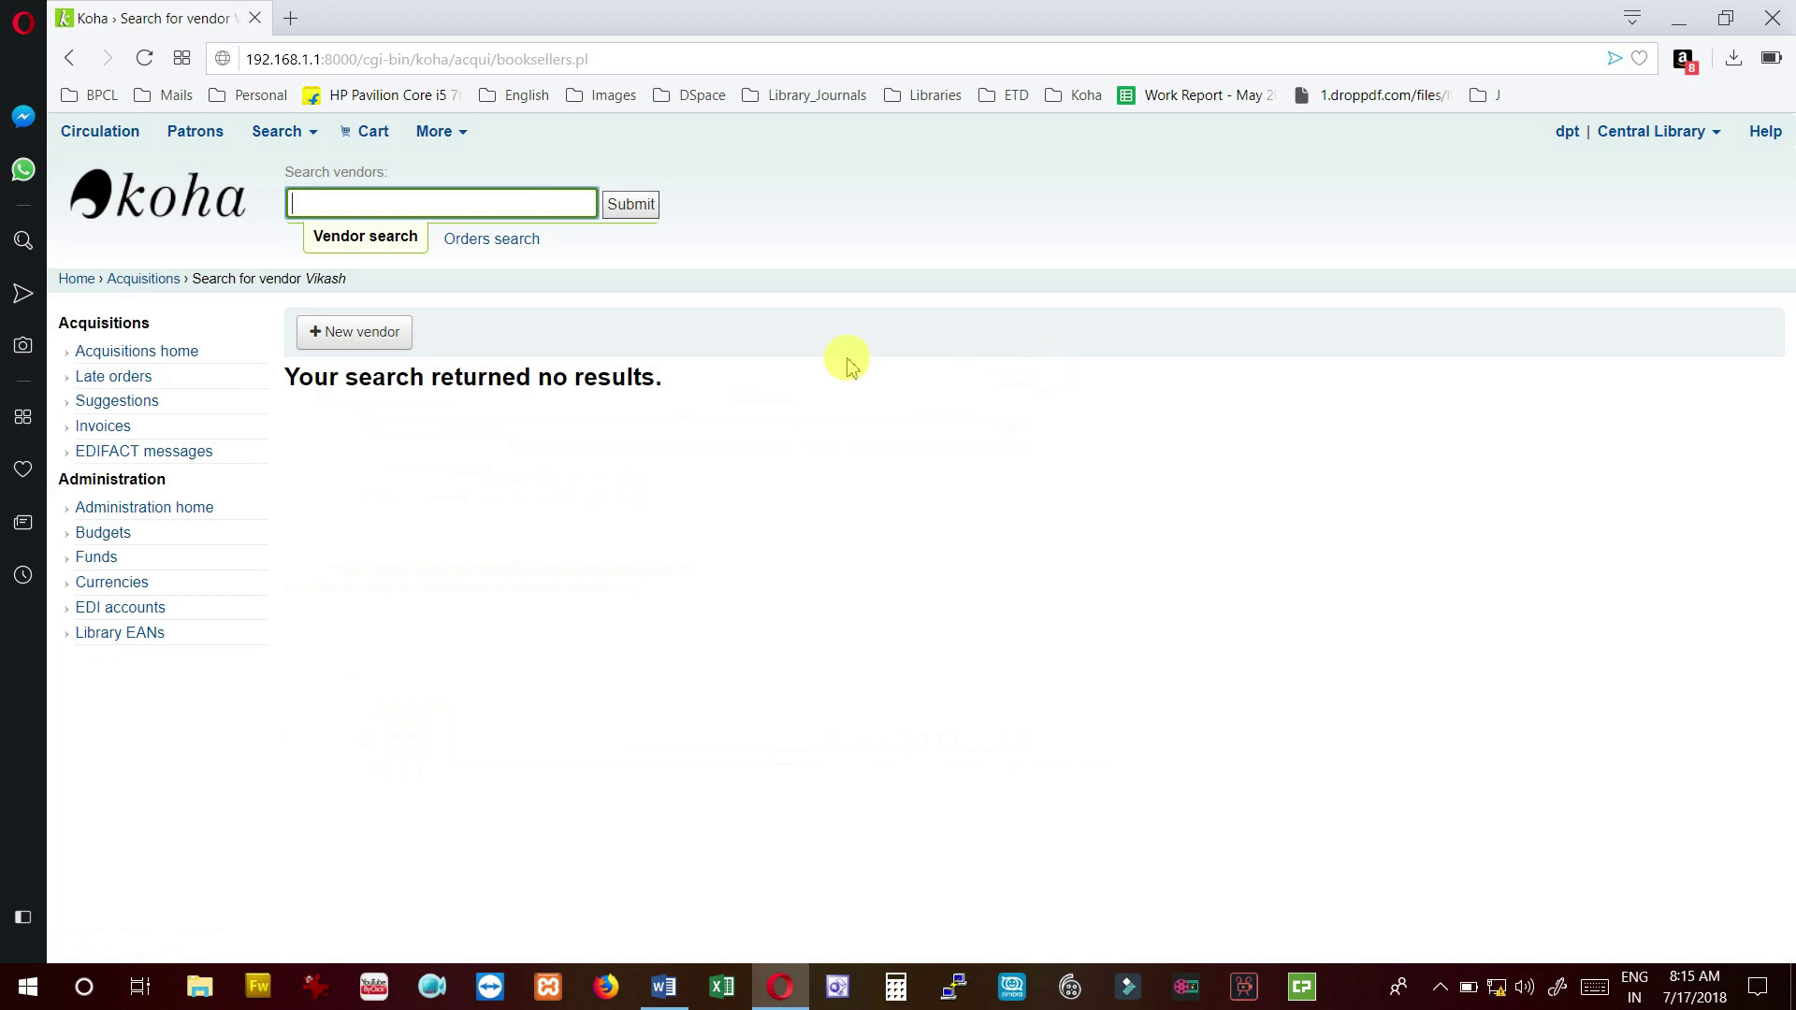
Create vendor 'Vikash publication' with a 20% discount and 30-day delivery time.
left_click(370, 338)
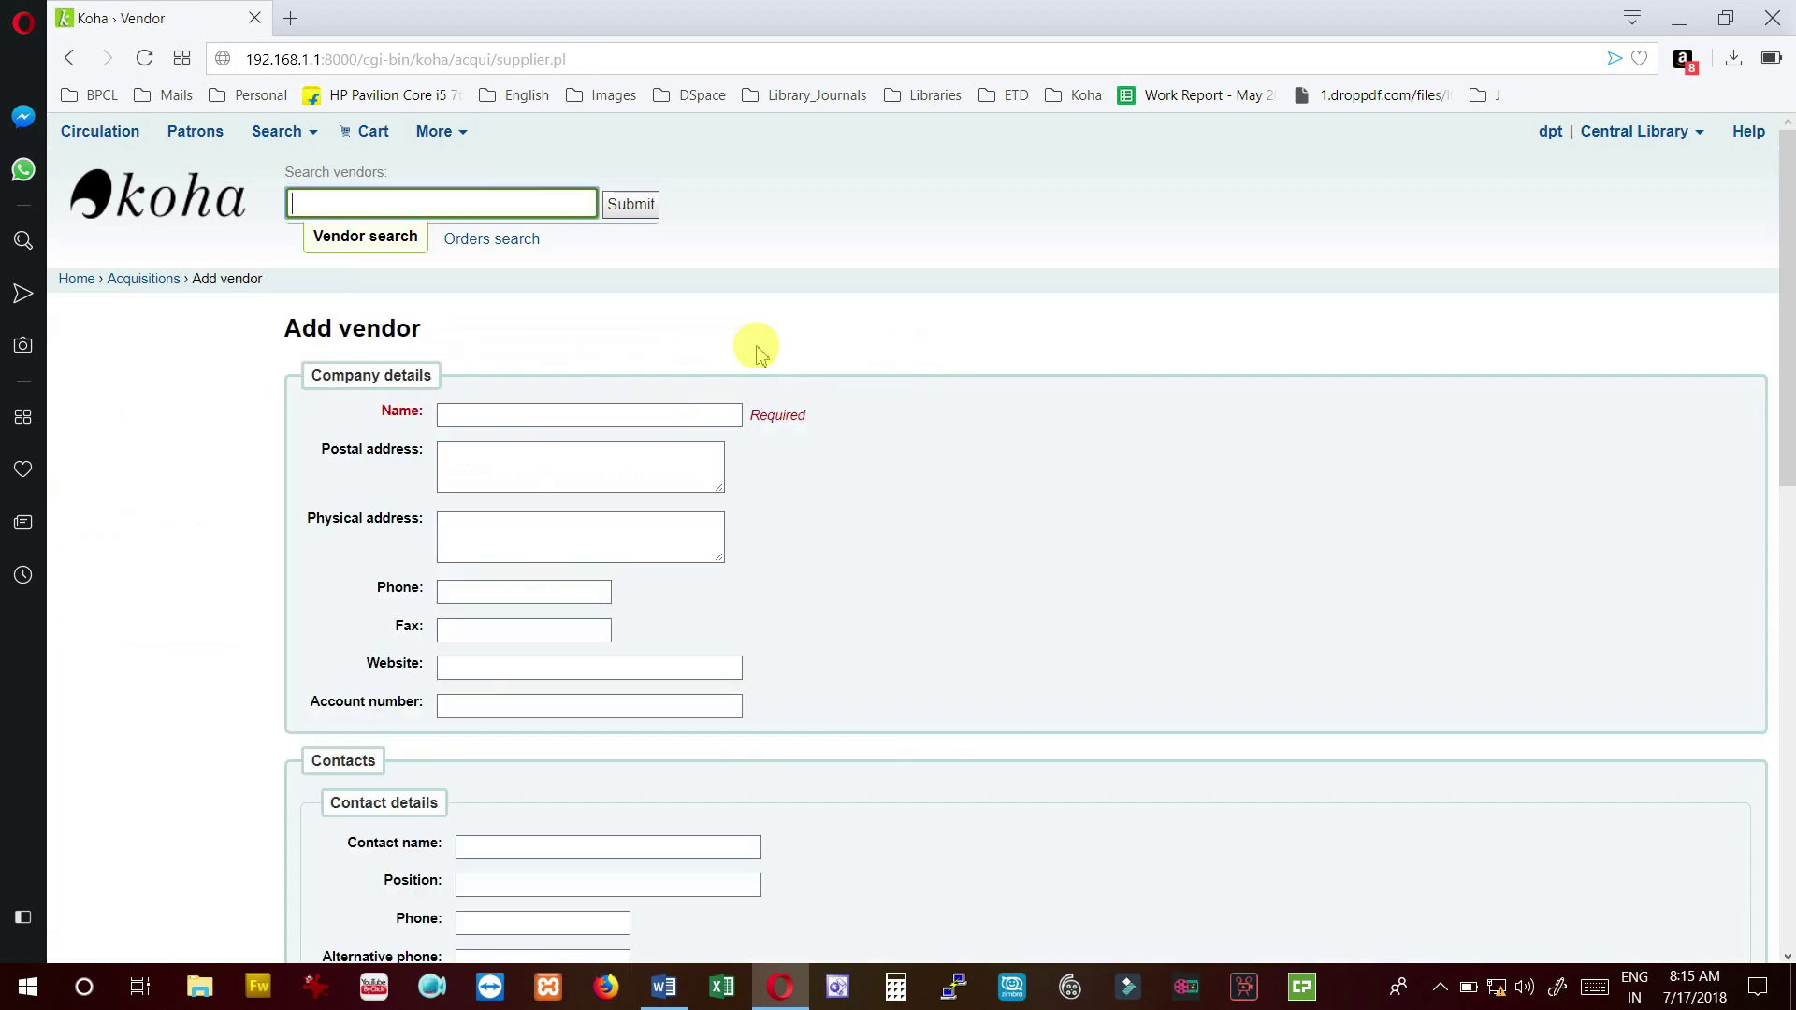
left_click(668, 421)
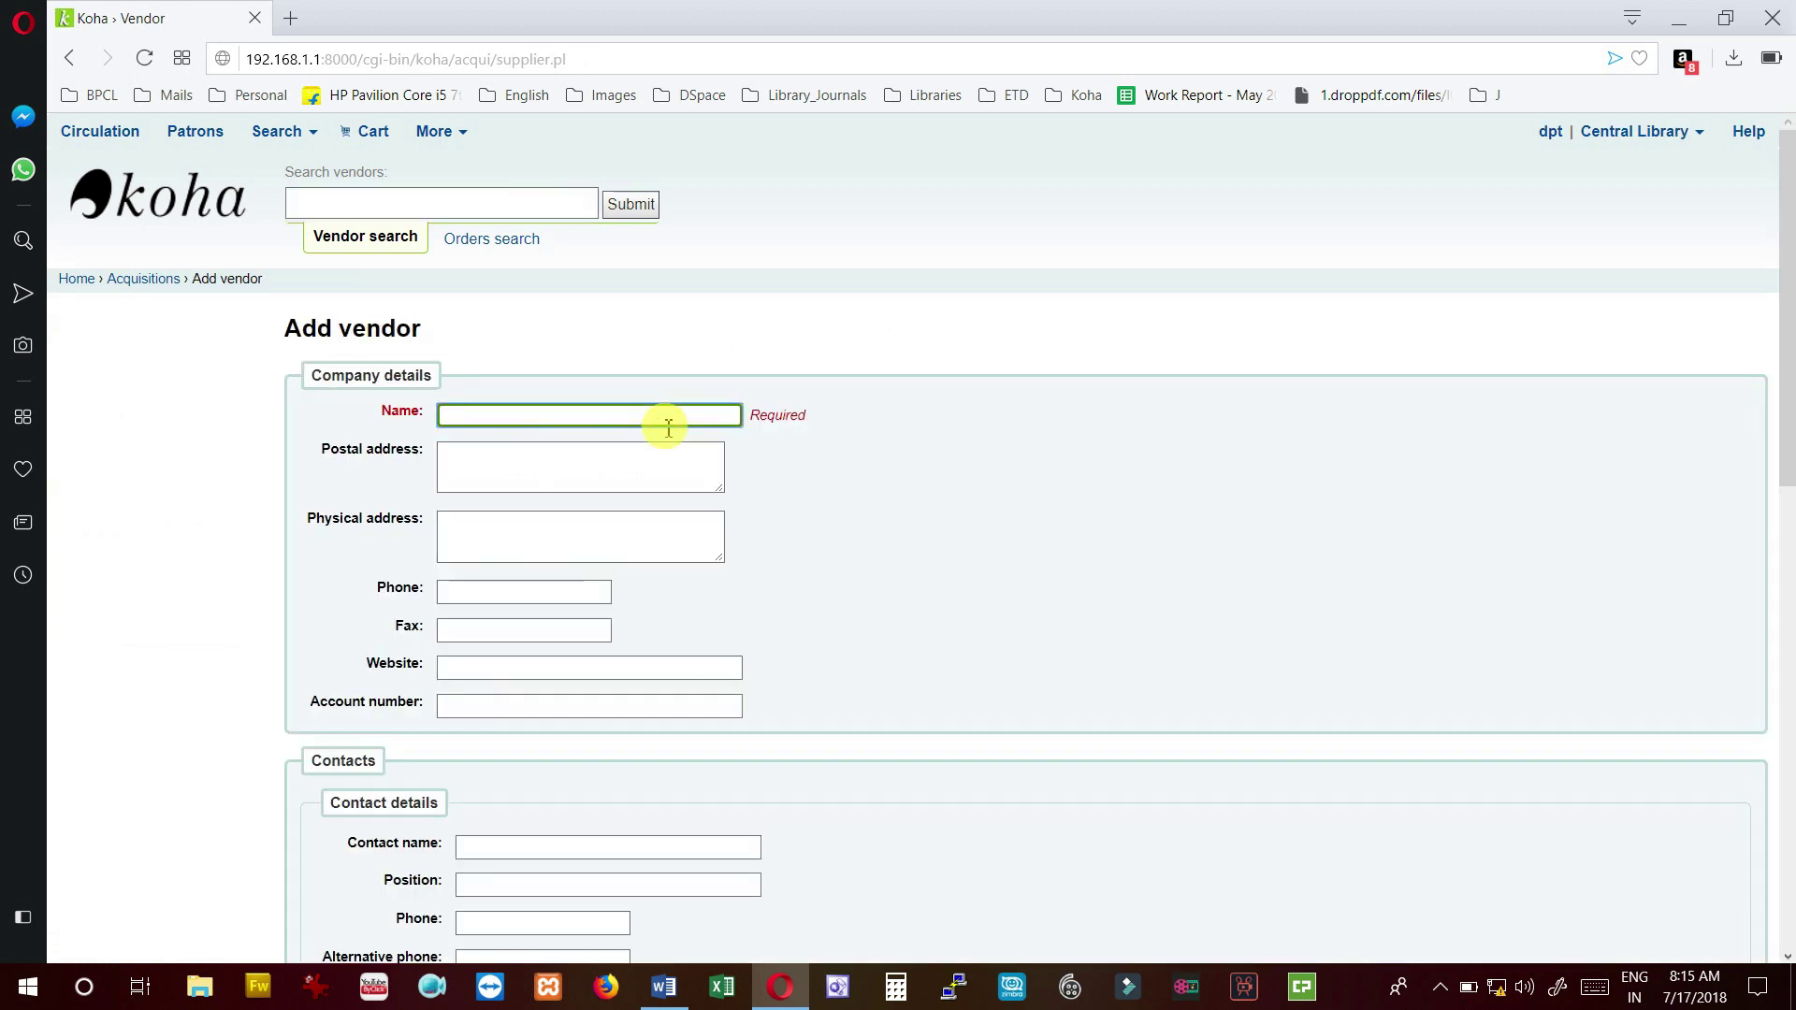
type("Vikash publication")
scroll(668, 428, "down", 7)
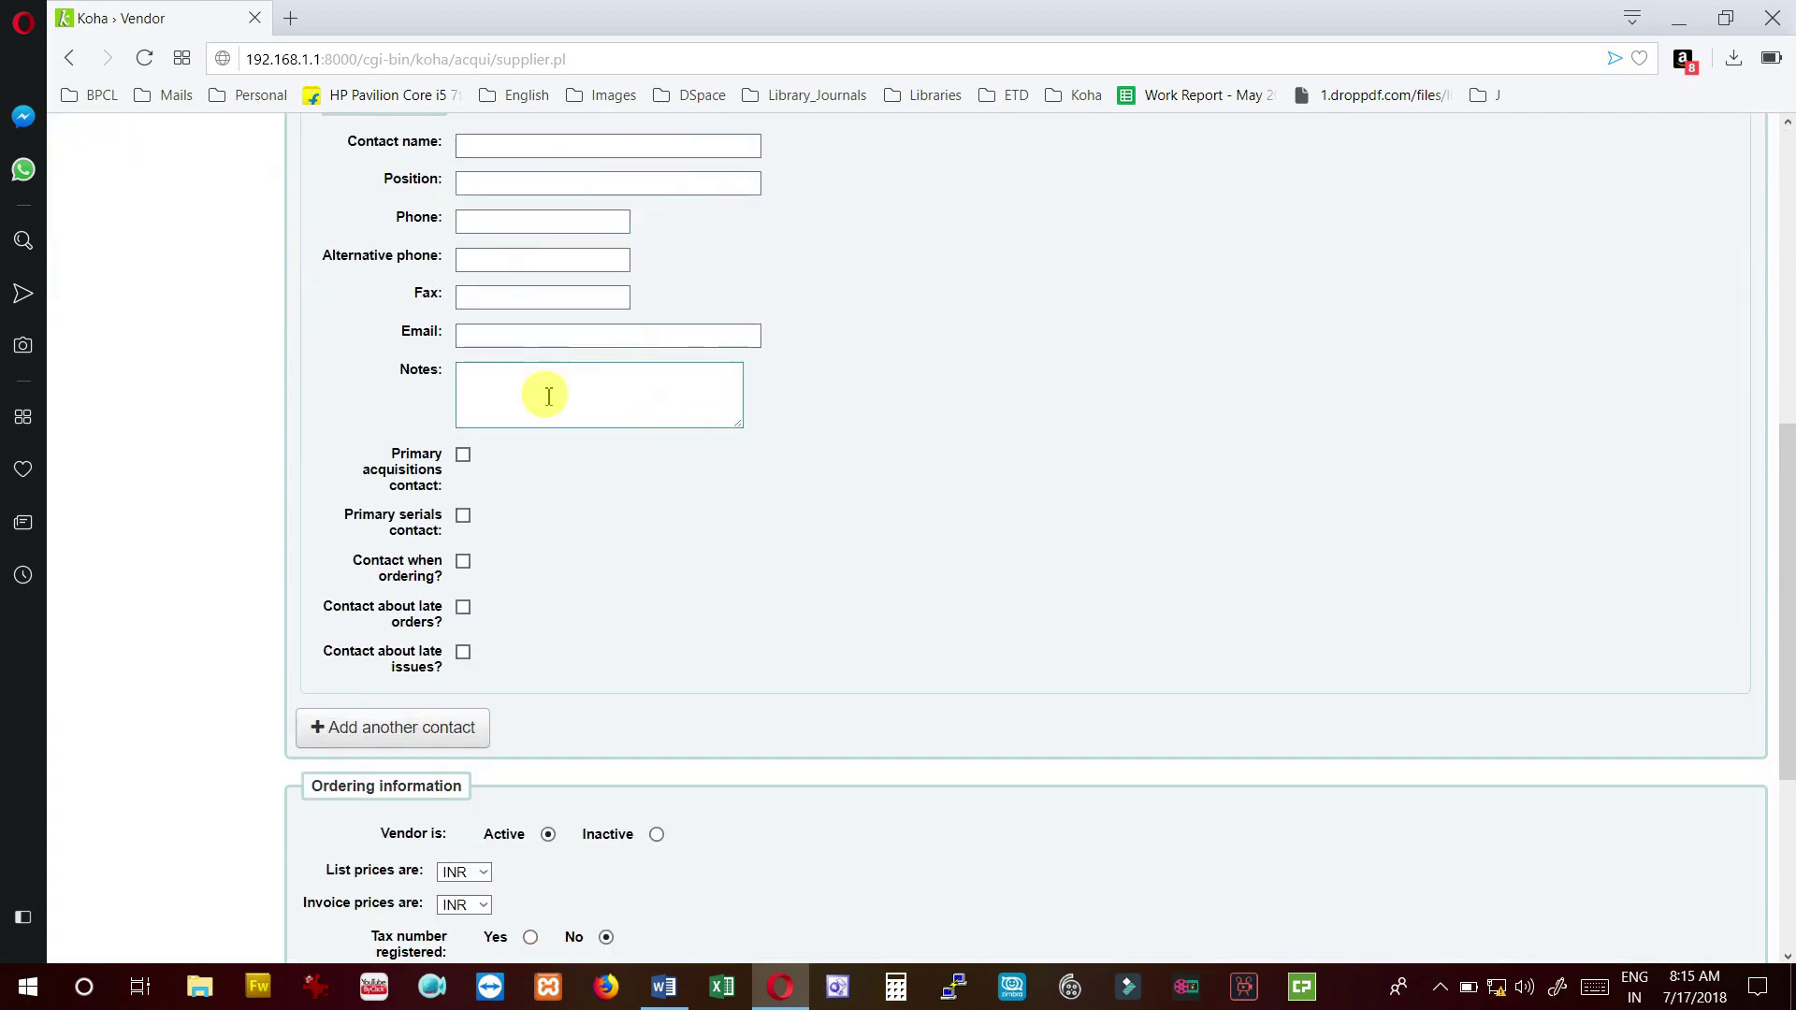
scroll(542, 391, "up", 4)
scroll(548, 396, "down", 8)
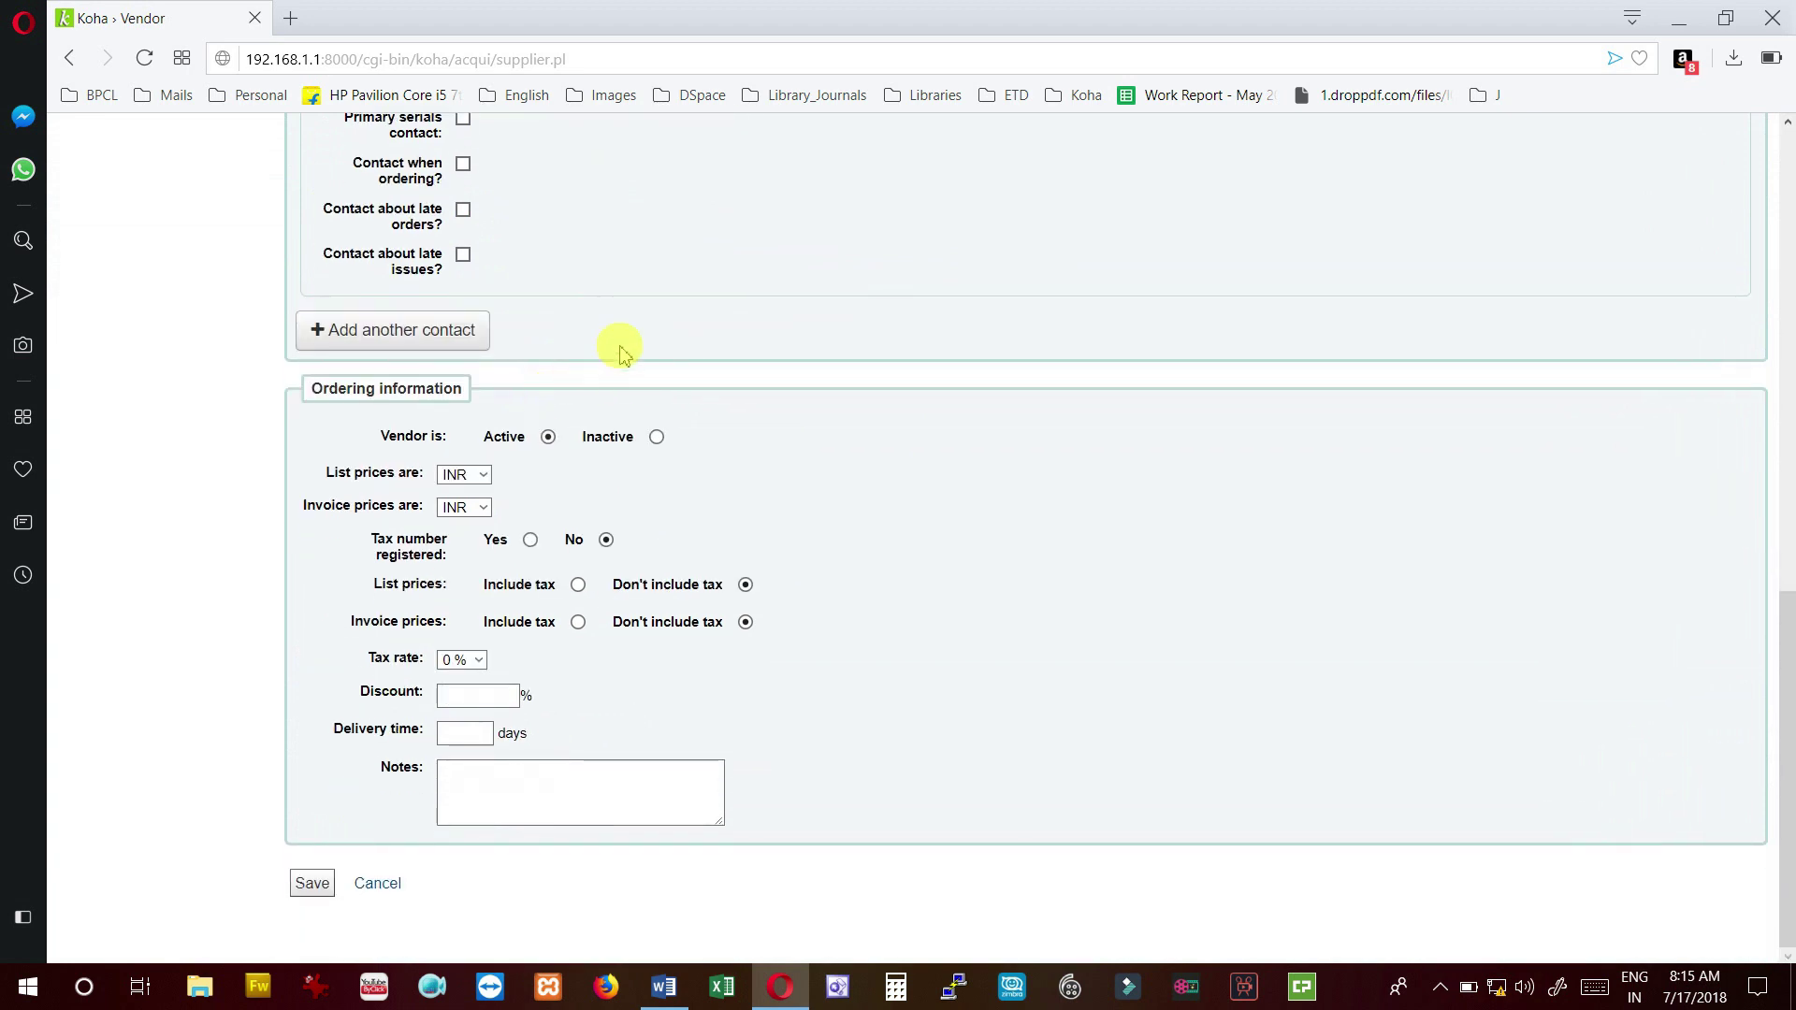
left_click(476, 703)
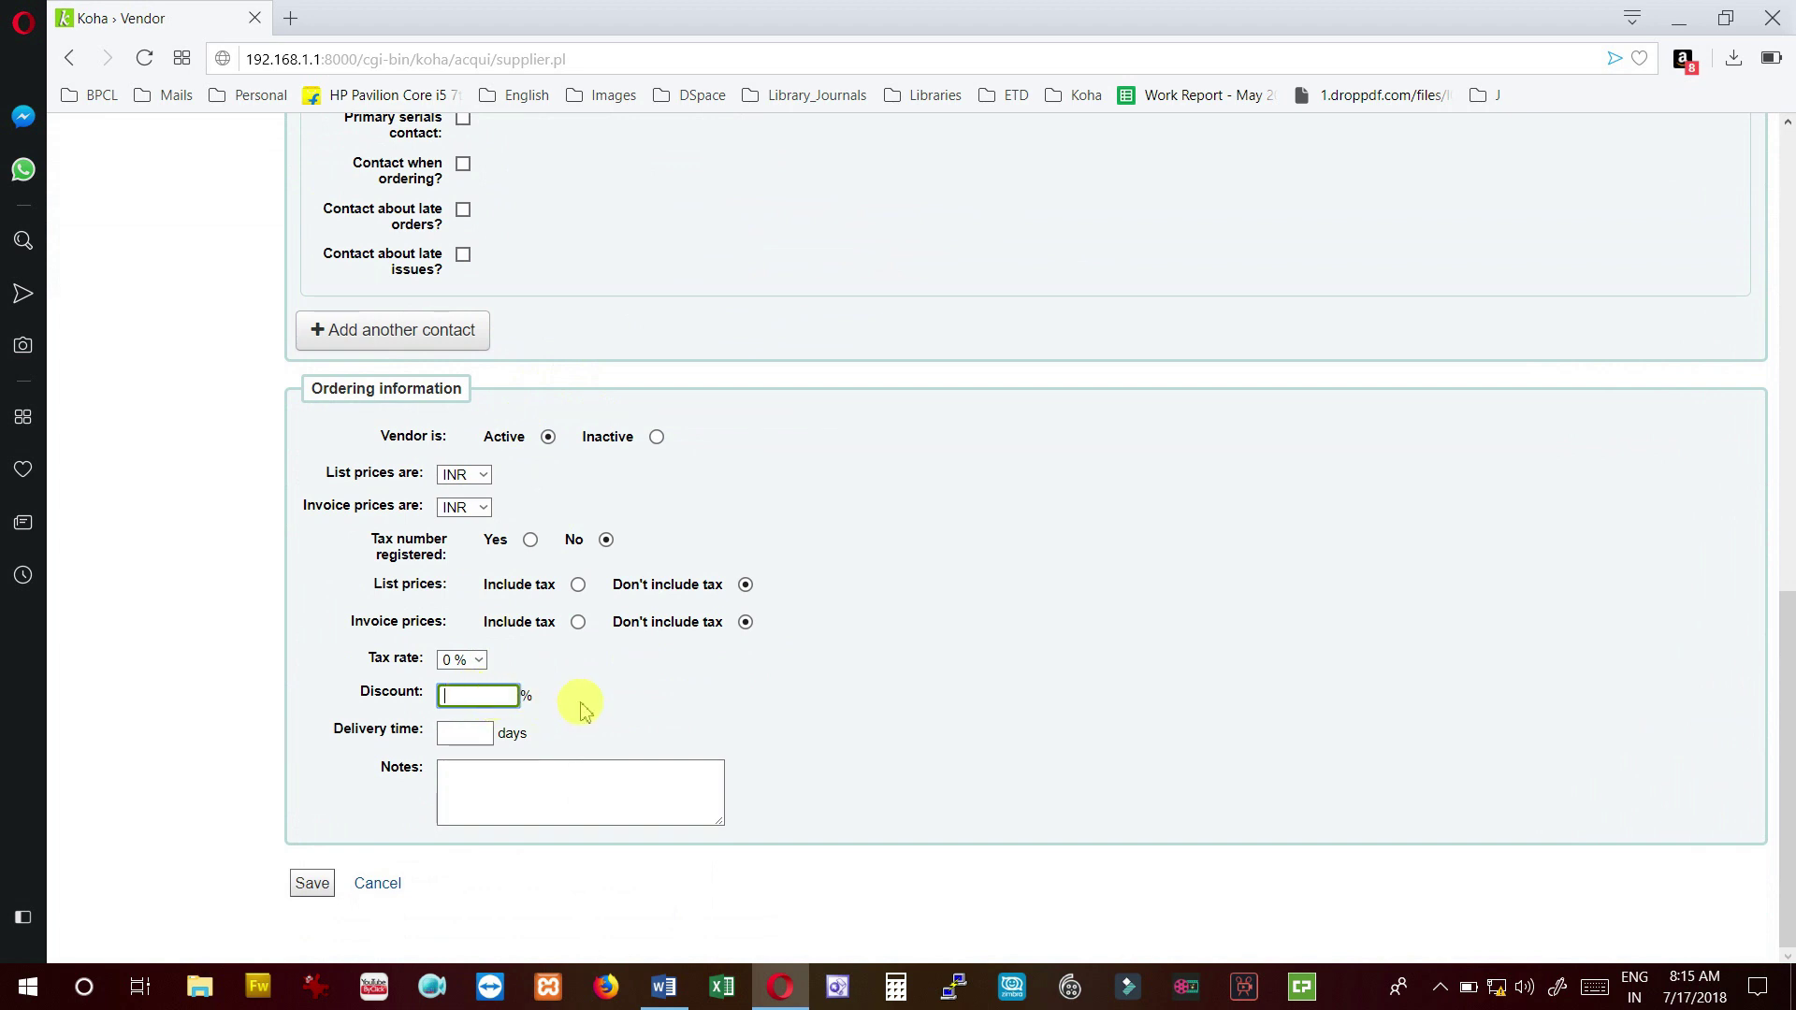
type("20")
left_click(462, 735)
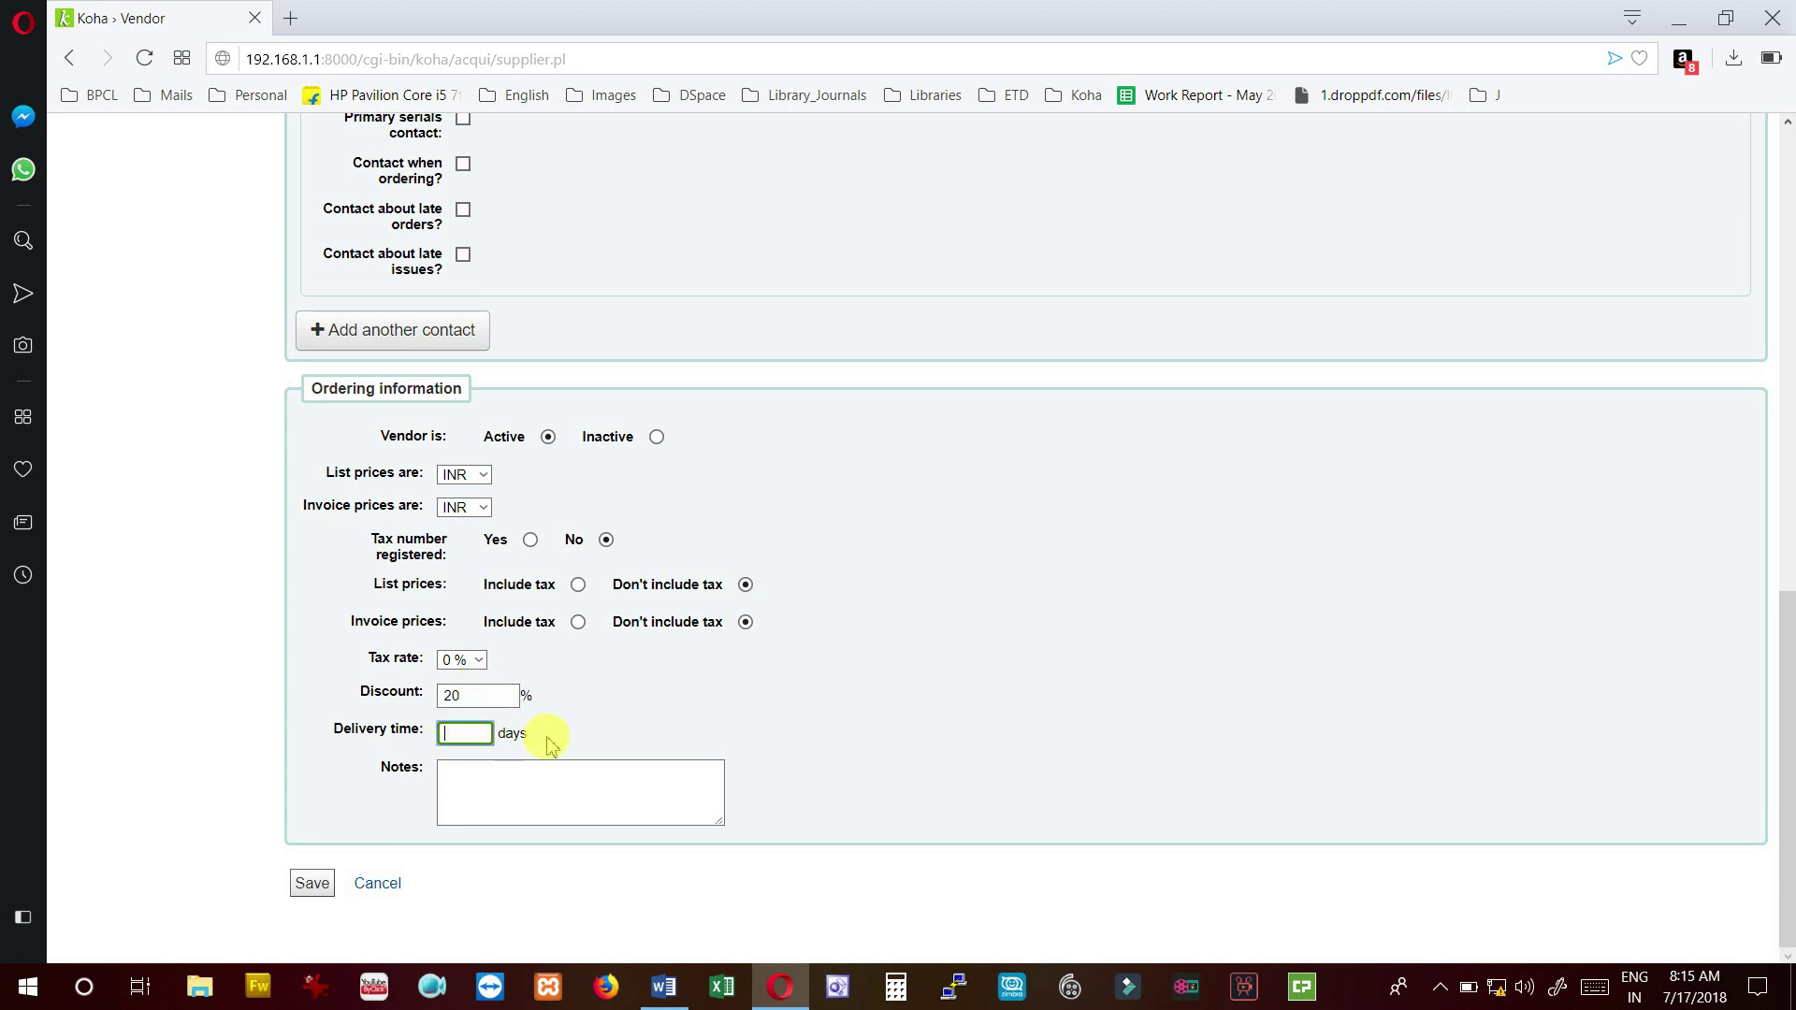
type("30")
left_click(309, 884)
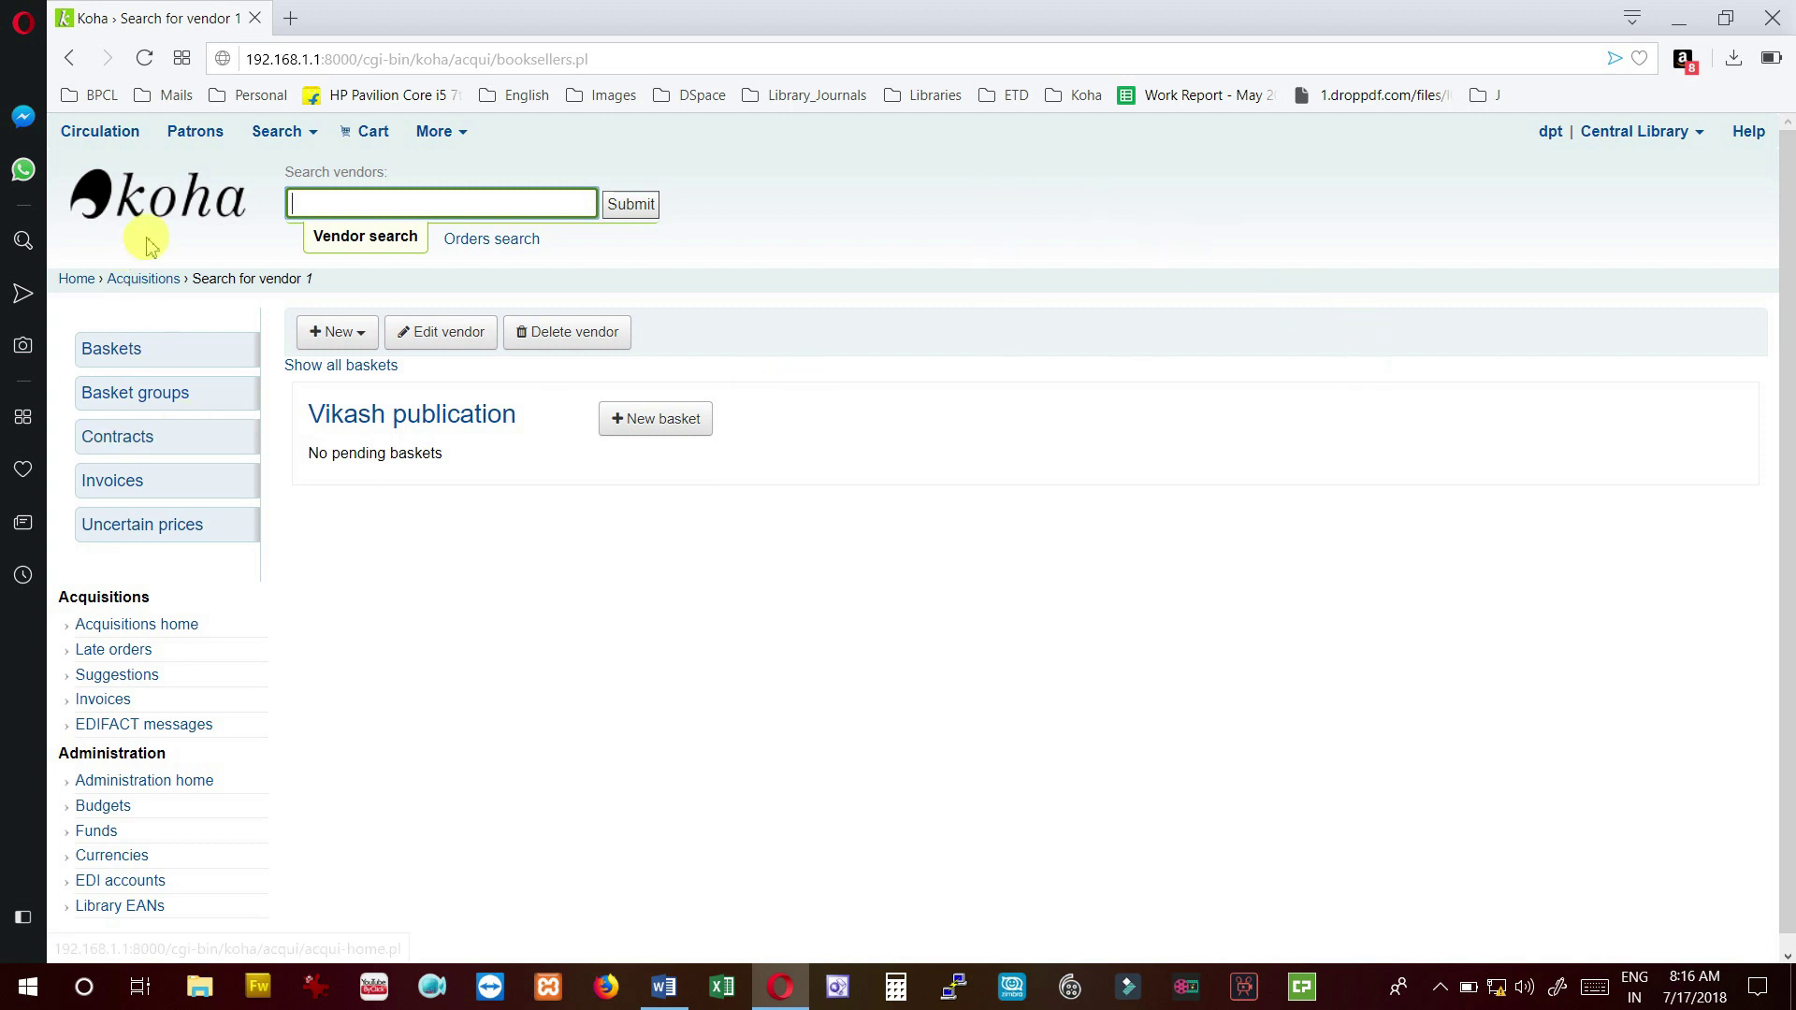
Search vendors for 'vikash' to list Vikash publication, then consult the Word workflow notes.
left_click(191, 217)
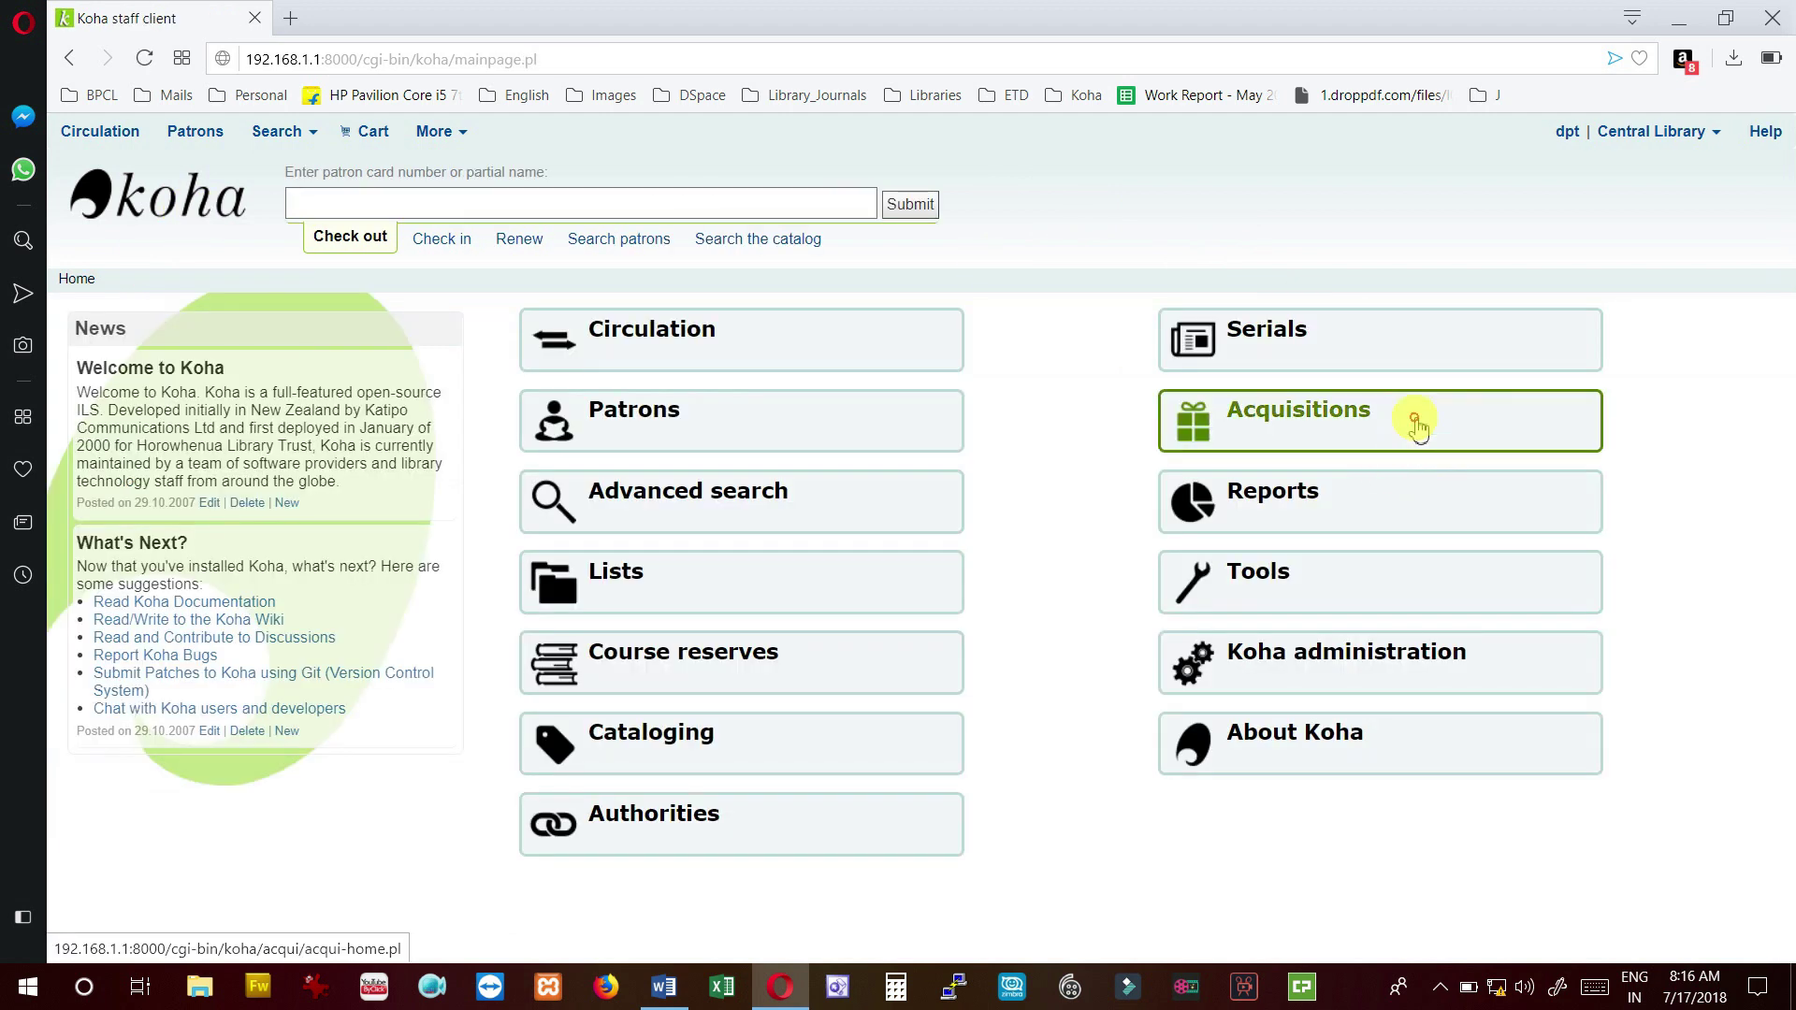
left_click(1419, 427)
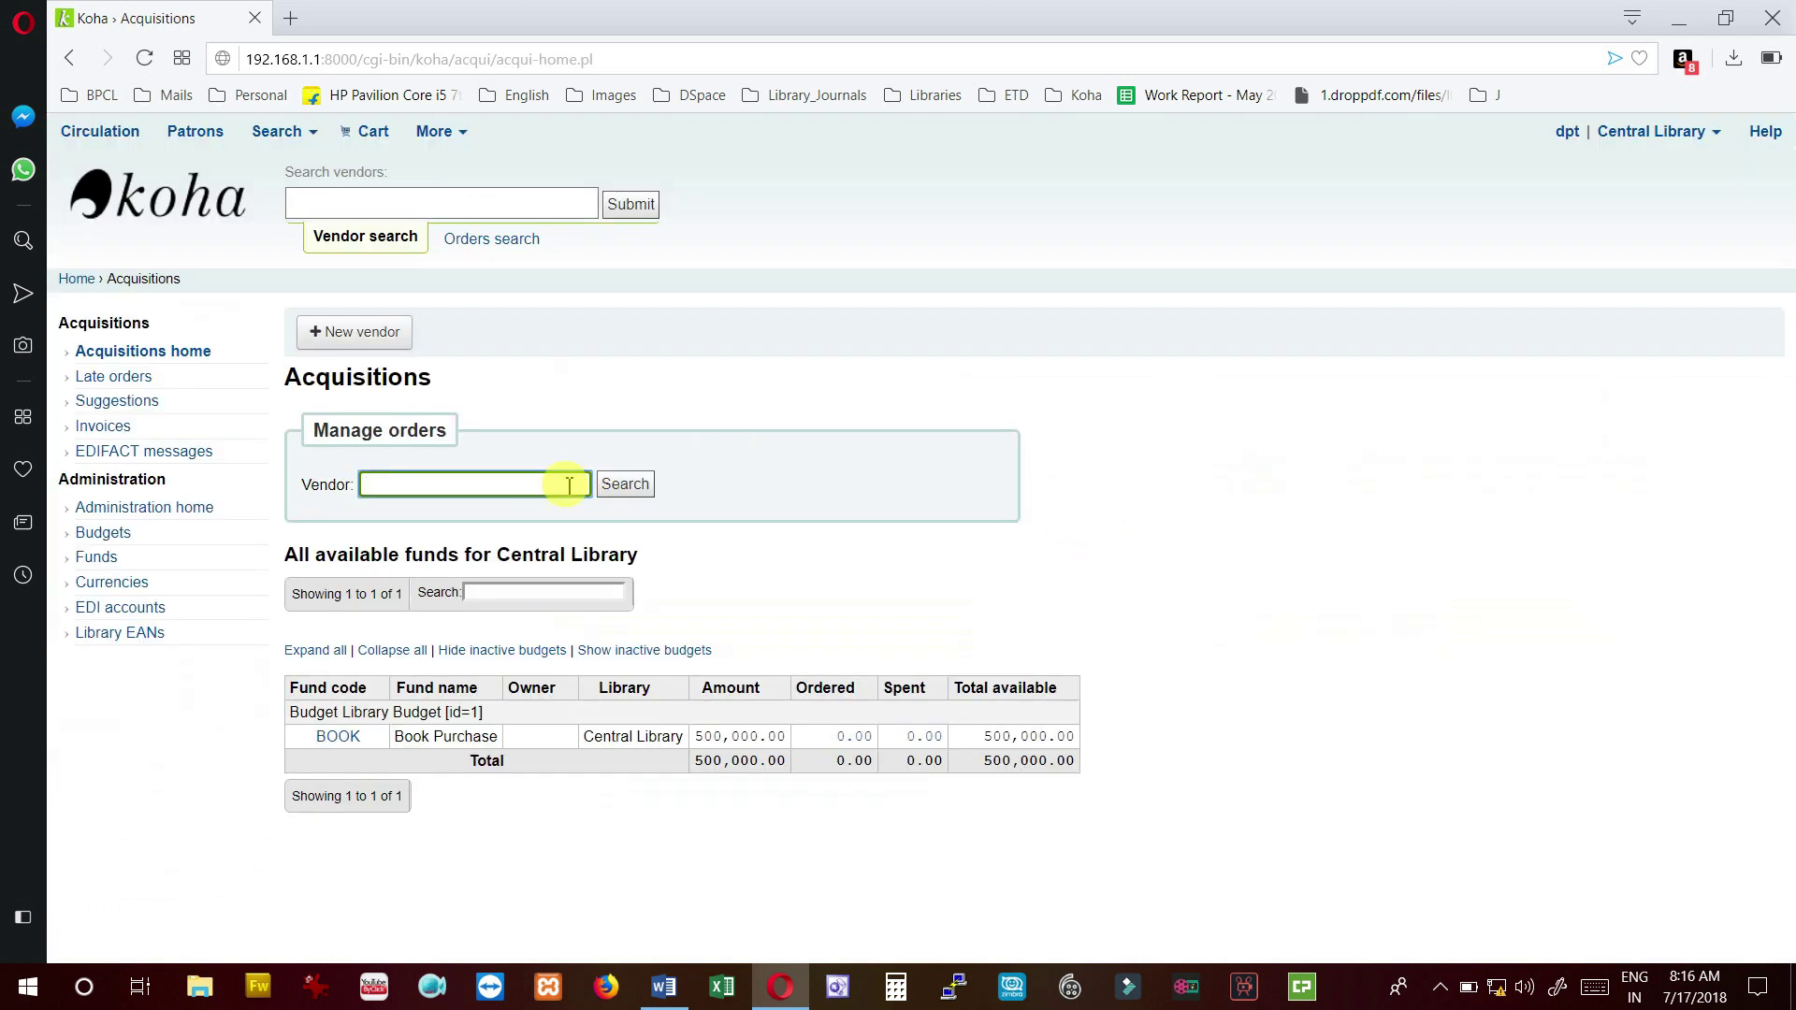
type("vikash")
key("Return")
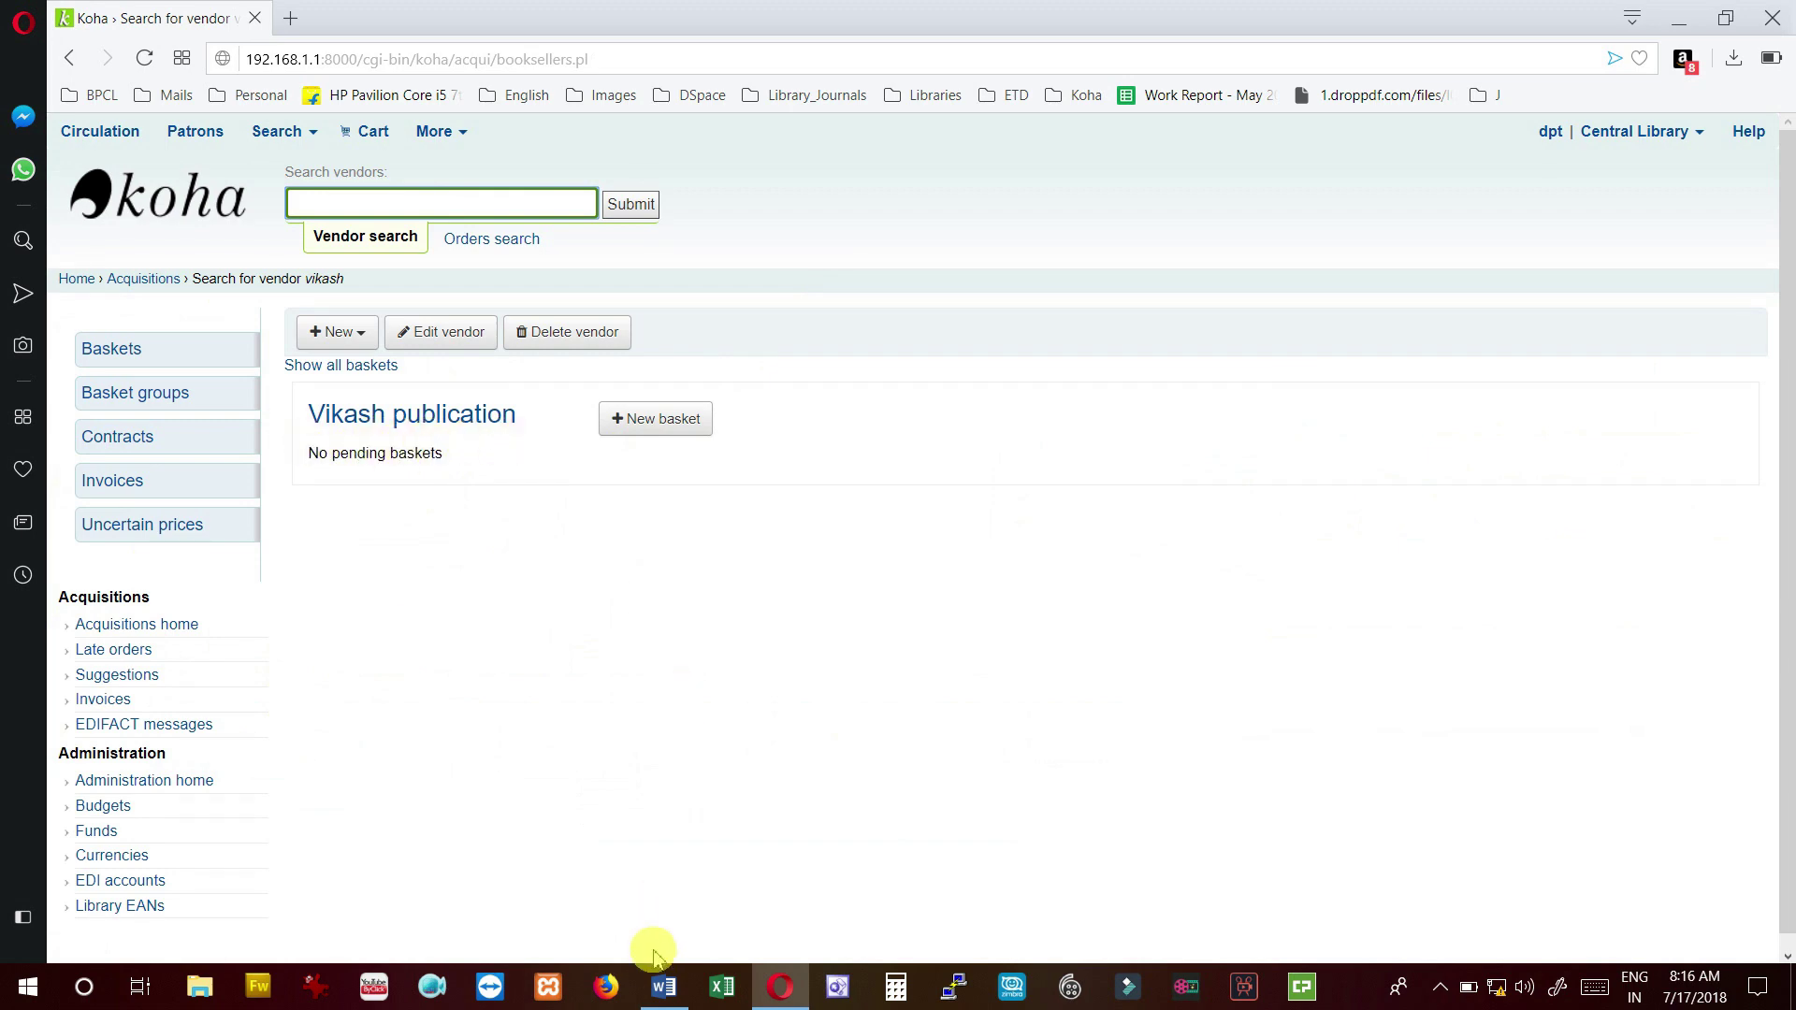
left_click(664, 987)
scroll(647, 688, "down", 3)
scroll(647, 688, "down", 3)
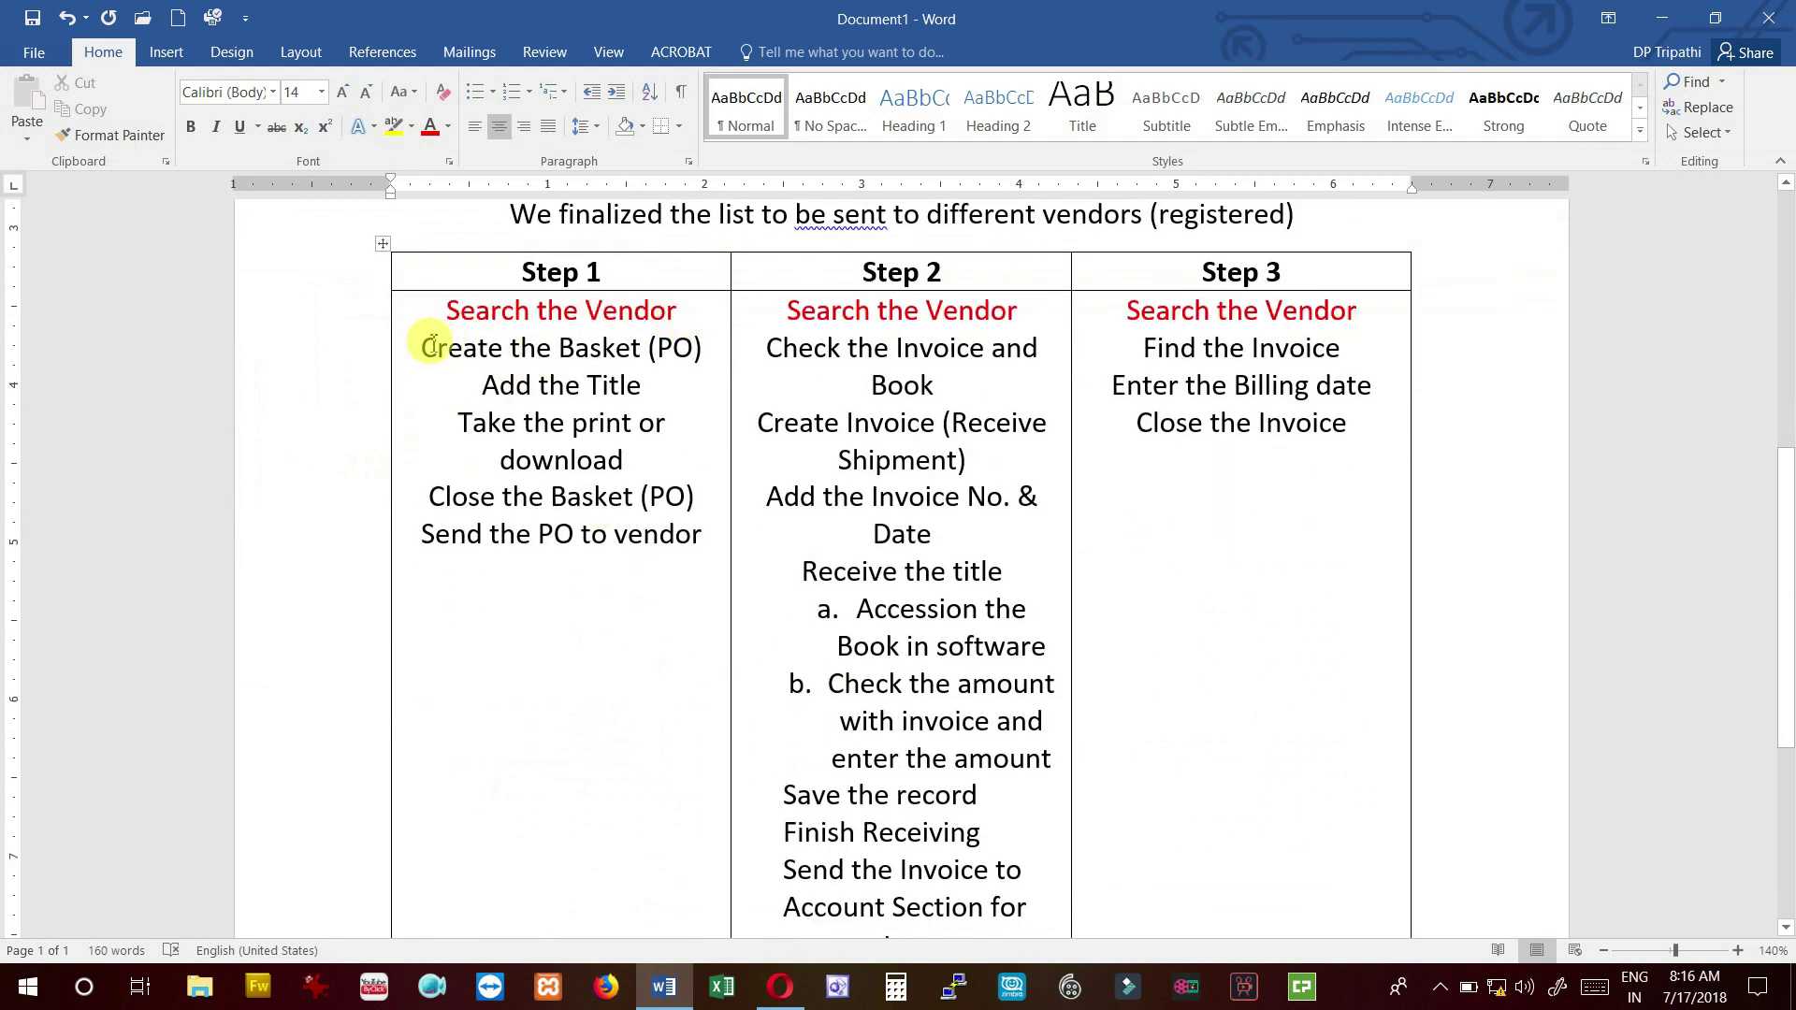
left_click(780, 986)
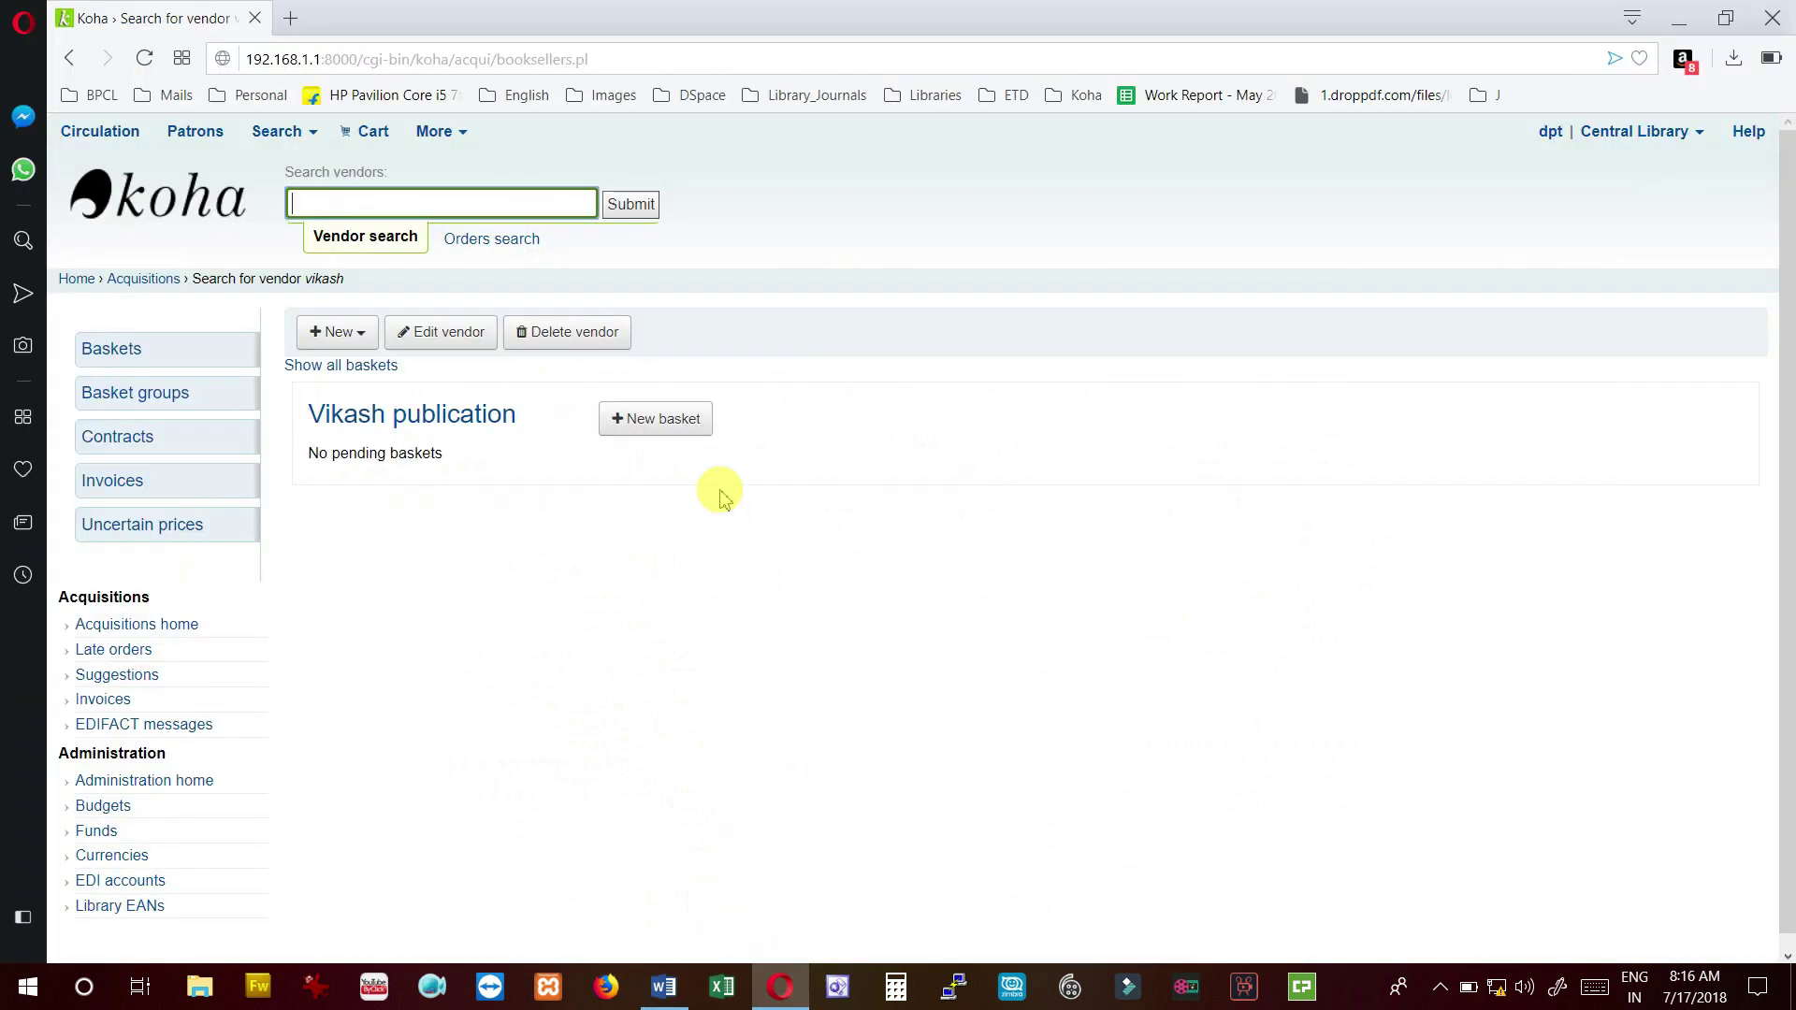
Begin a new basket for Vikash publication named 'Vikash01'.
left_click(684, 429)
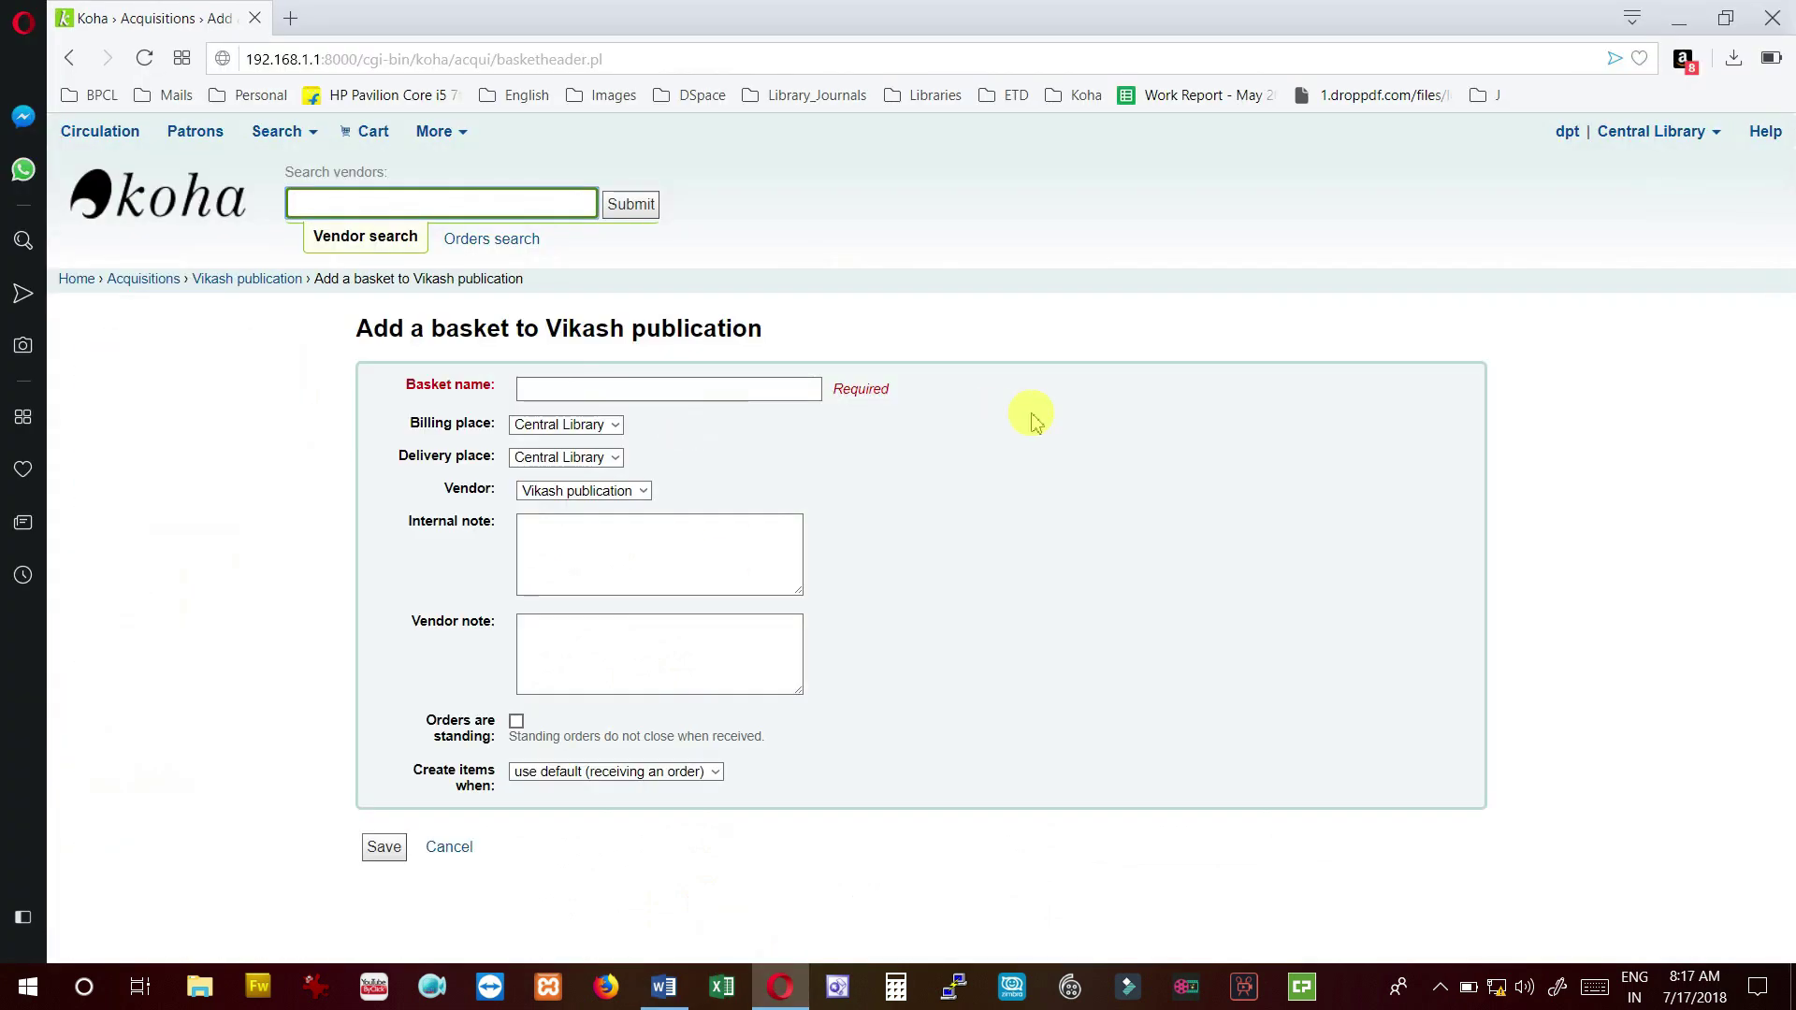
left_click(755, 391)
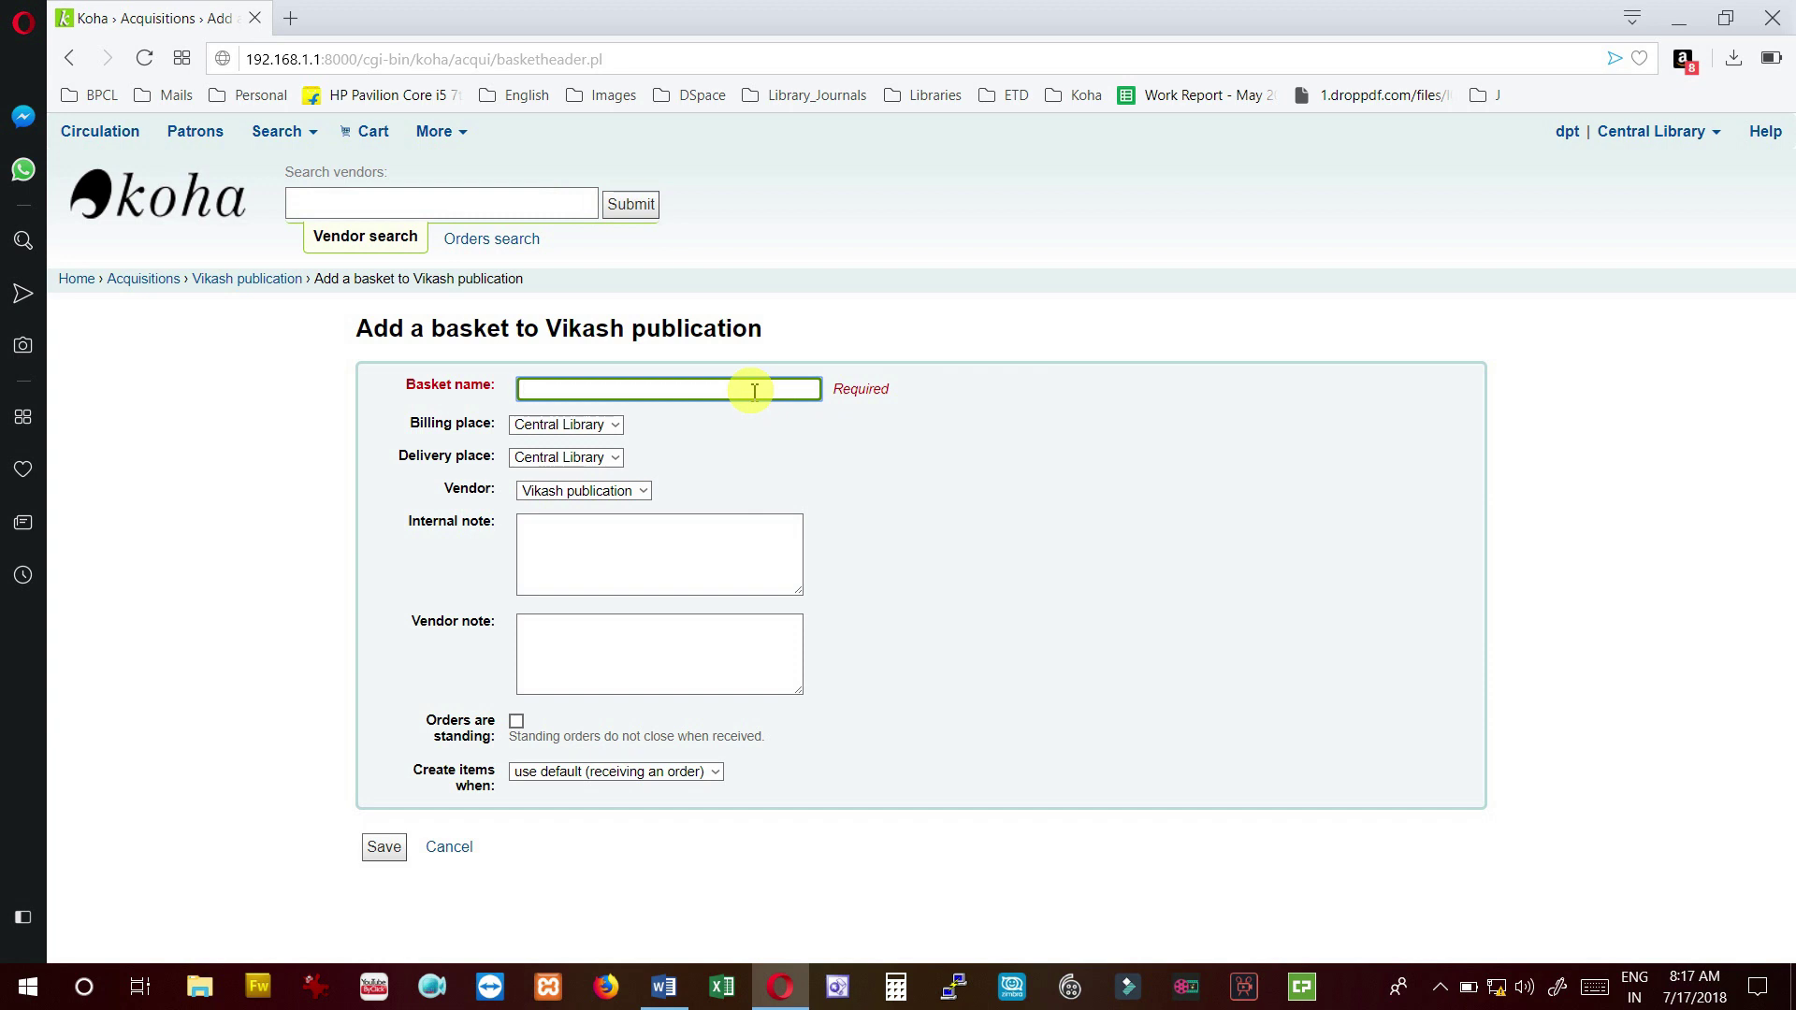
type("Vikash01")
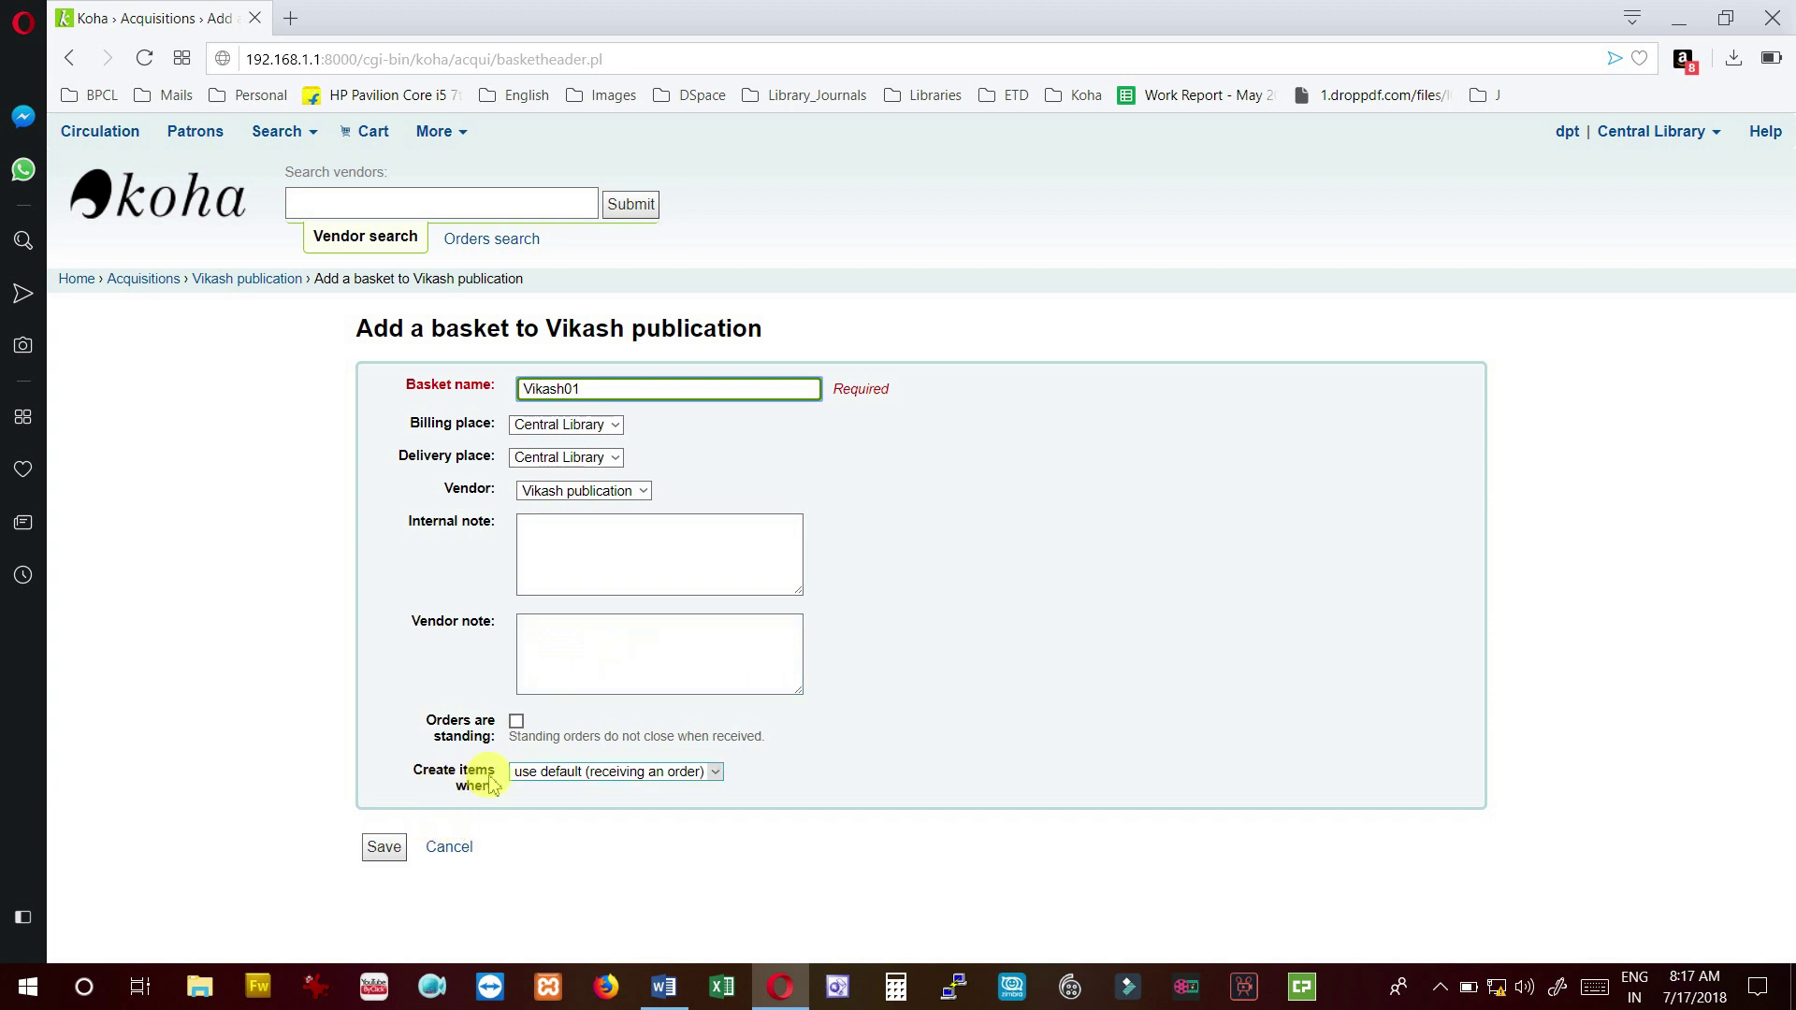
left_click(664, 772)
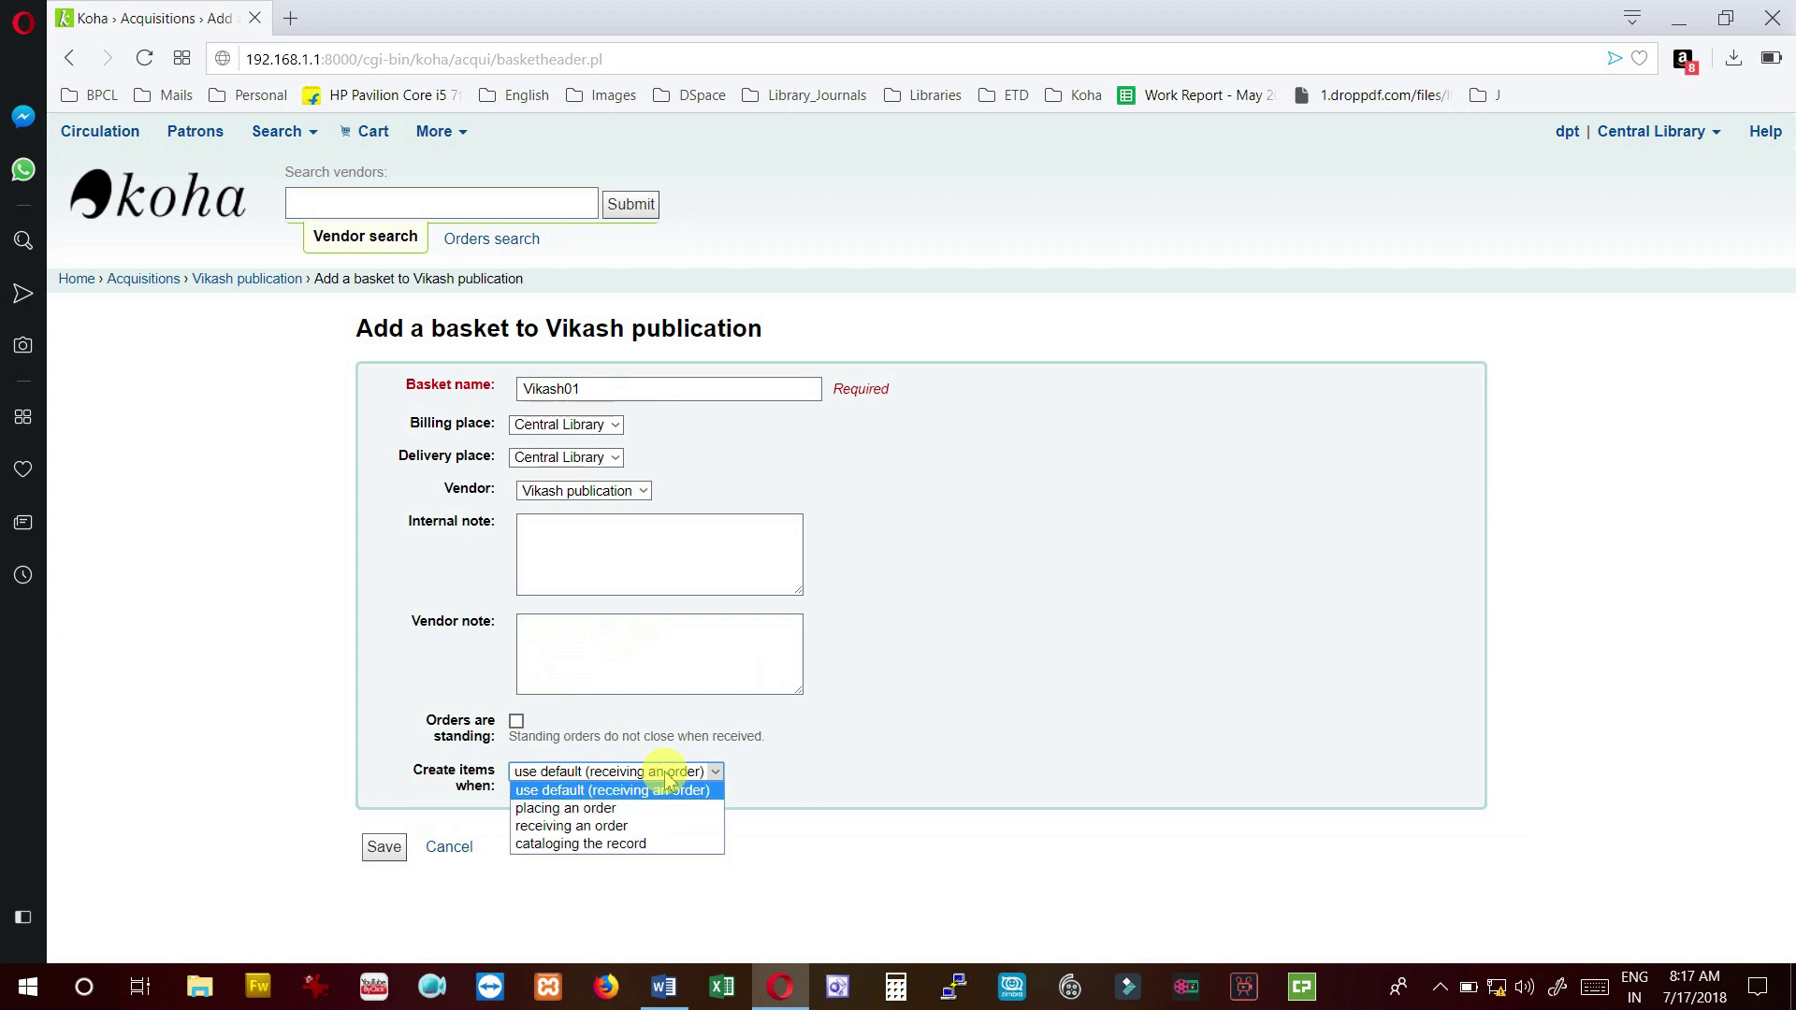
Keep items created on receiving an order and save basket Vikash01.
left_click(665, 776)
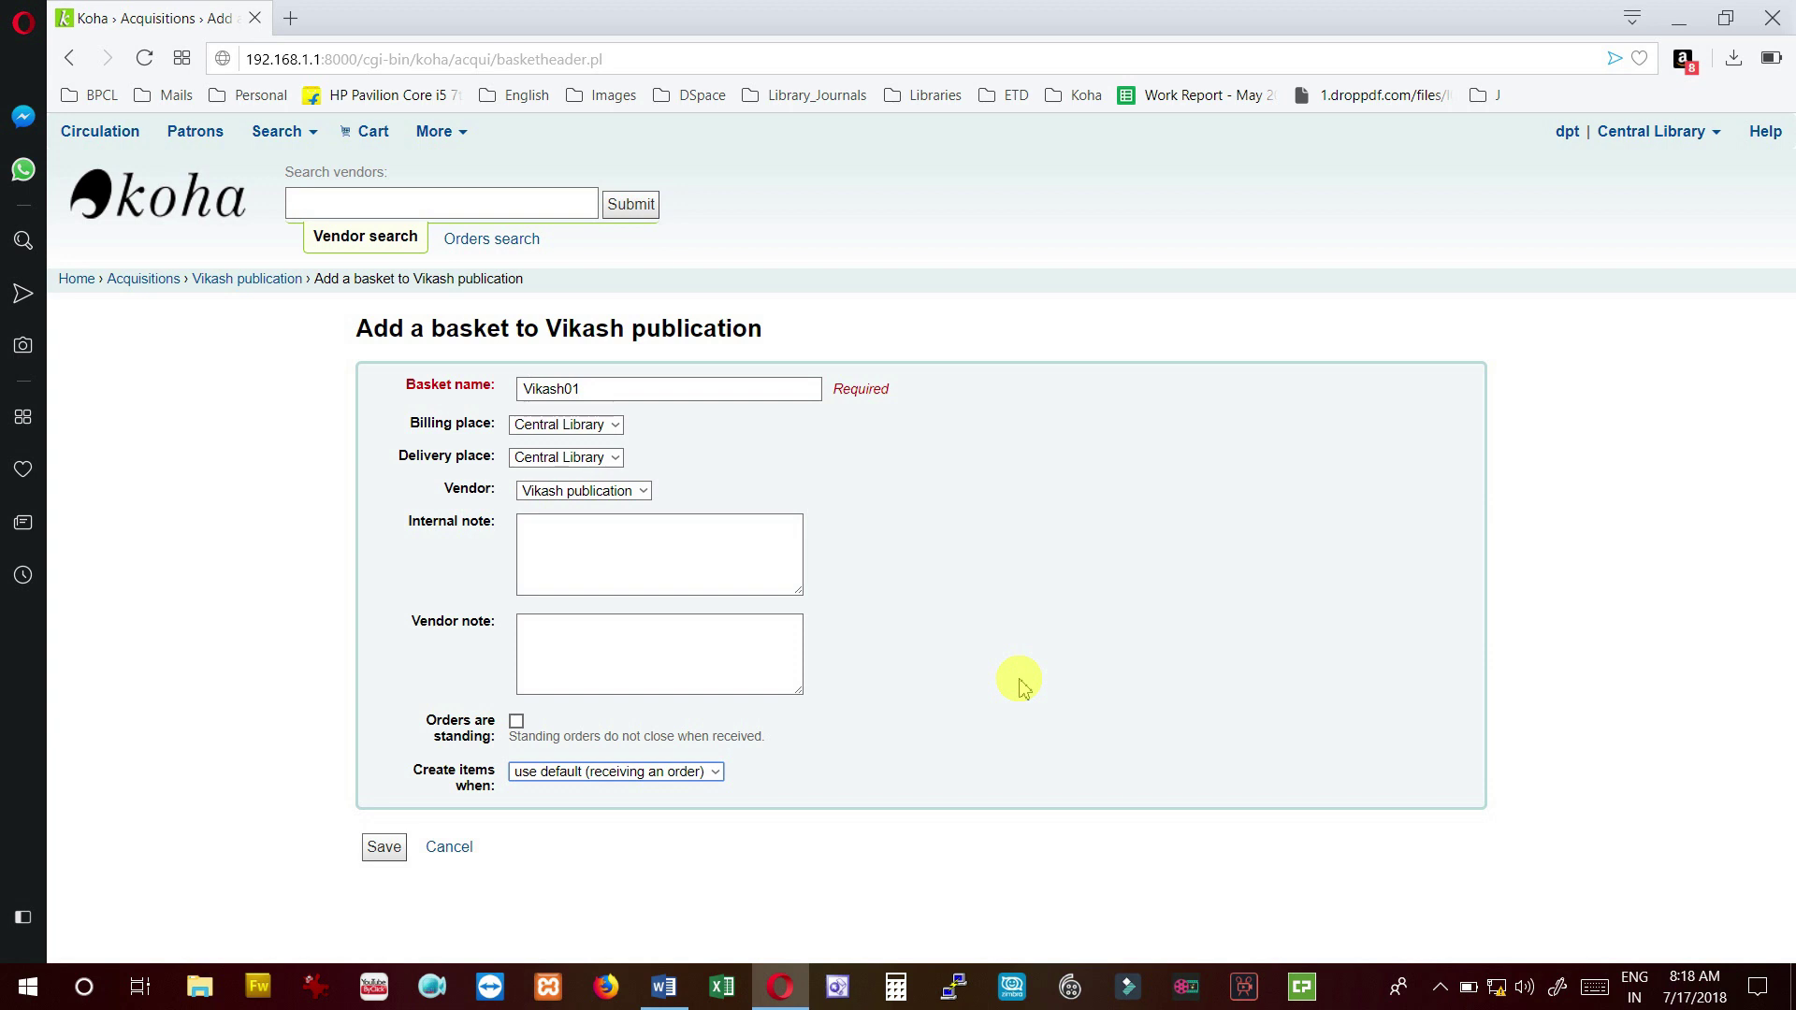
left_click(708, 789)
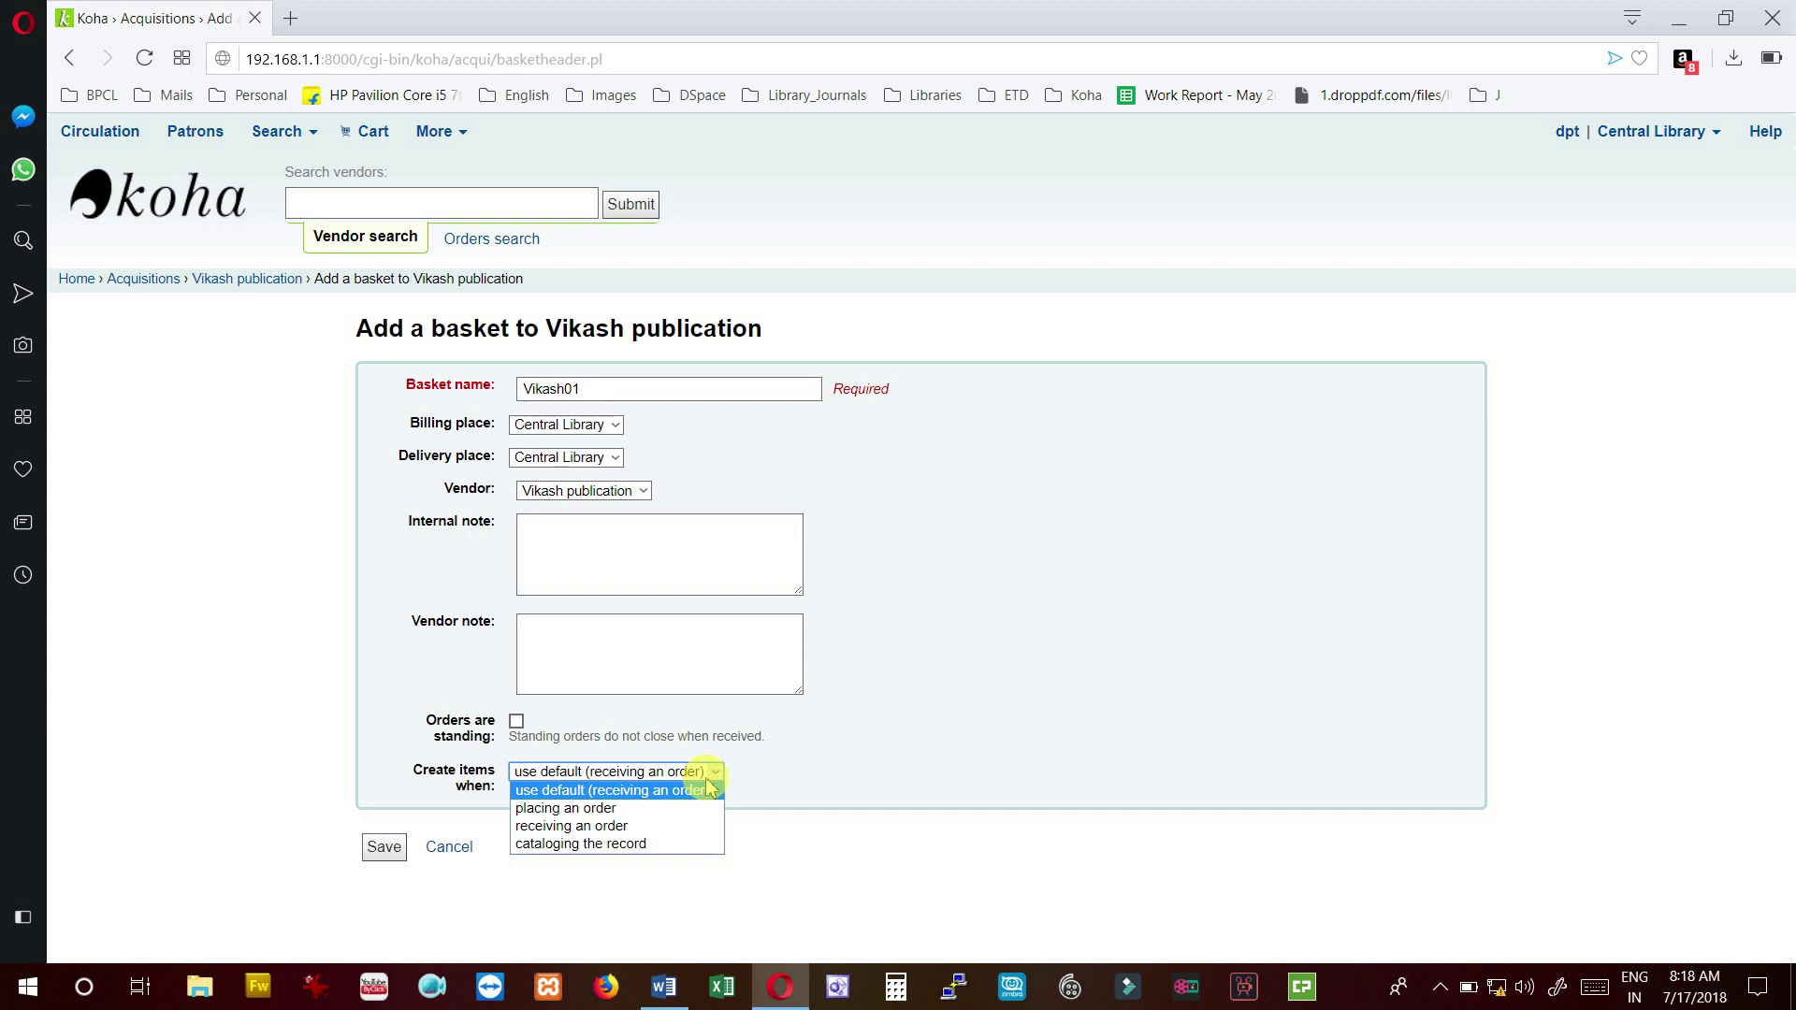
left_click(849, 708)
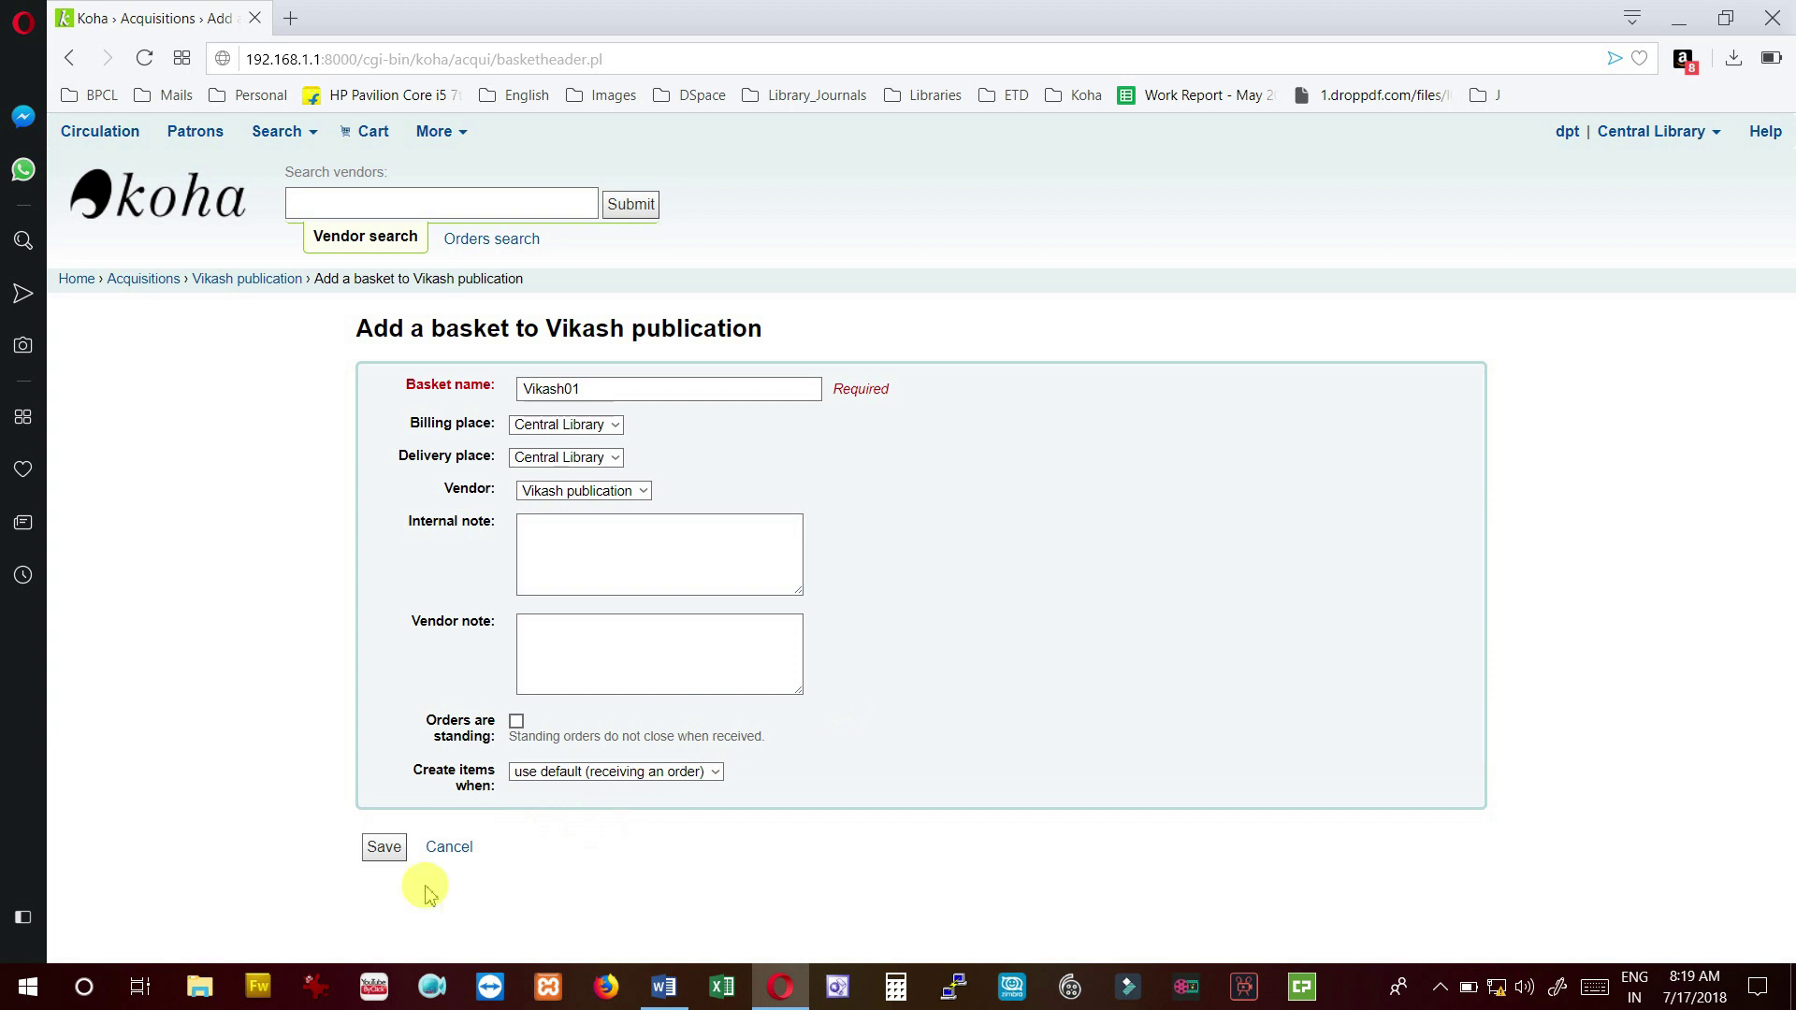
left_click(395, 854)
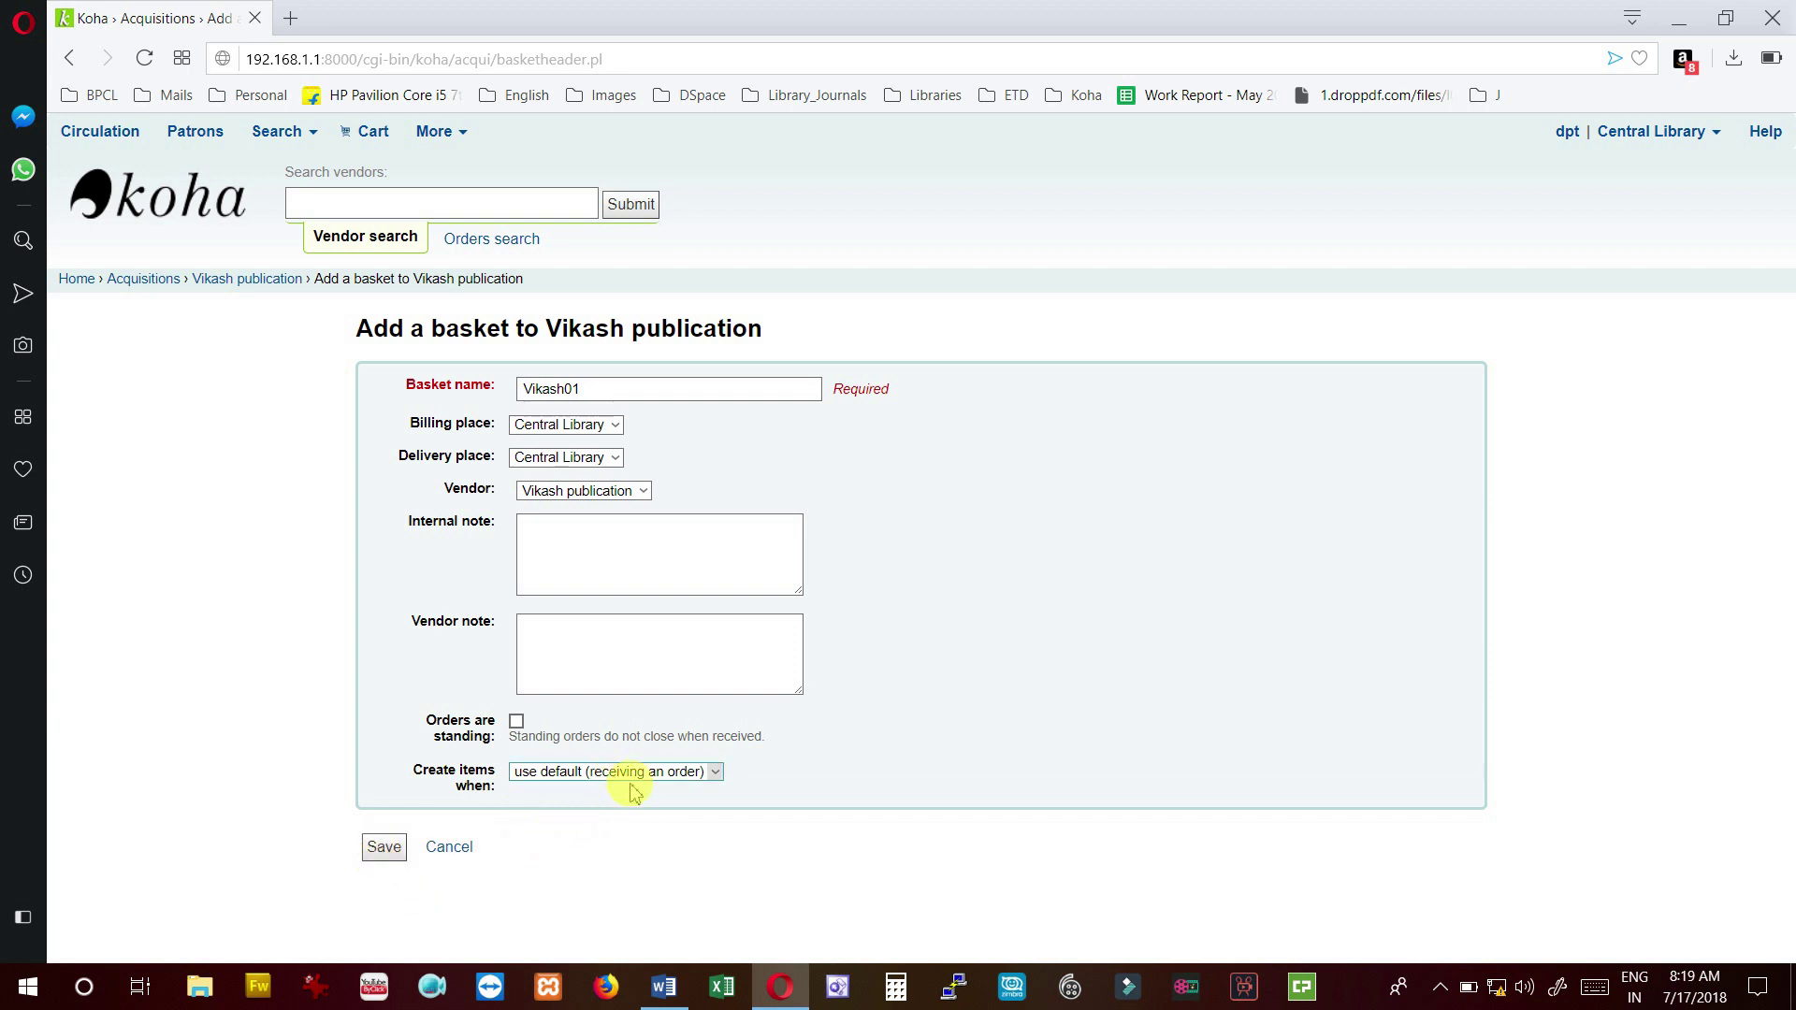
left_click(384, 857)
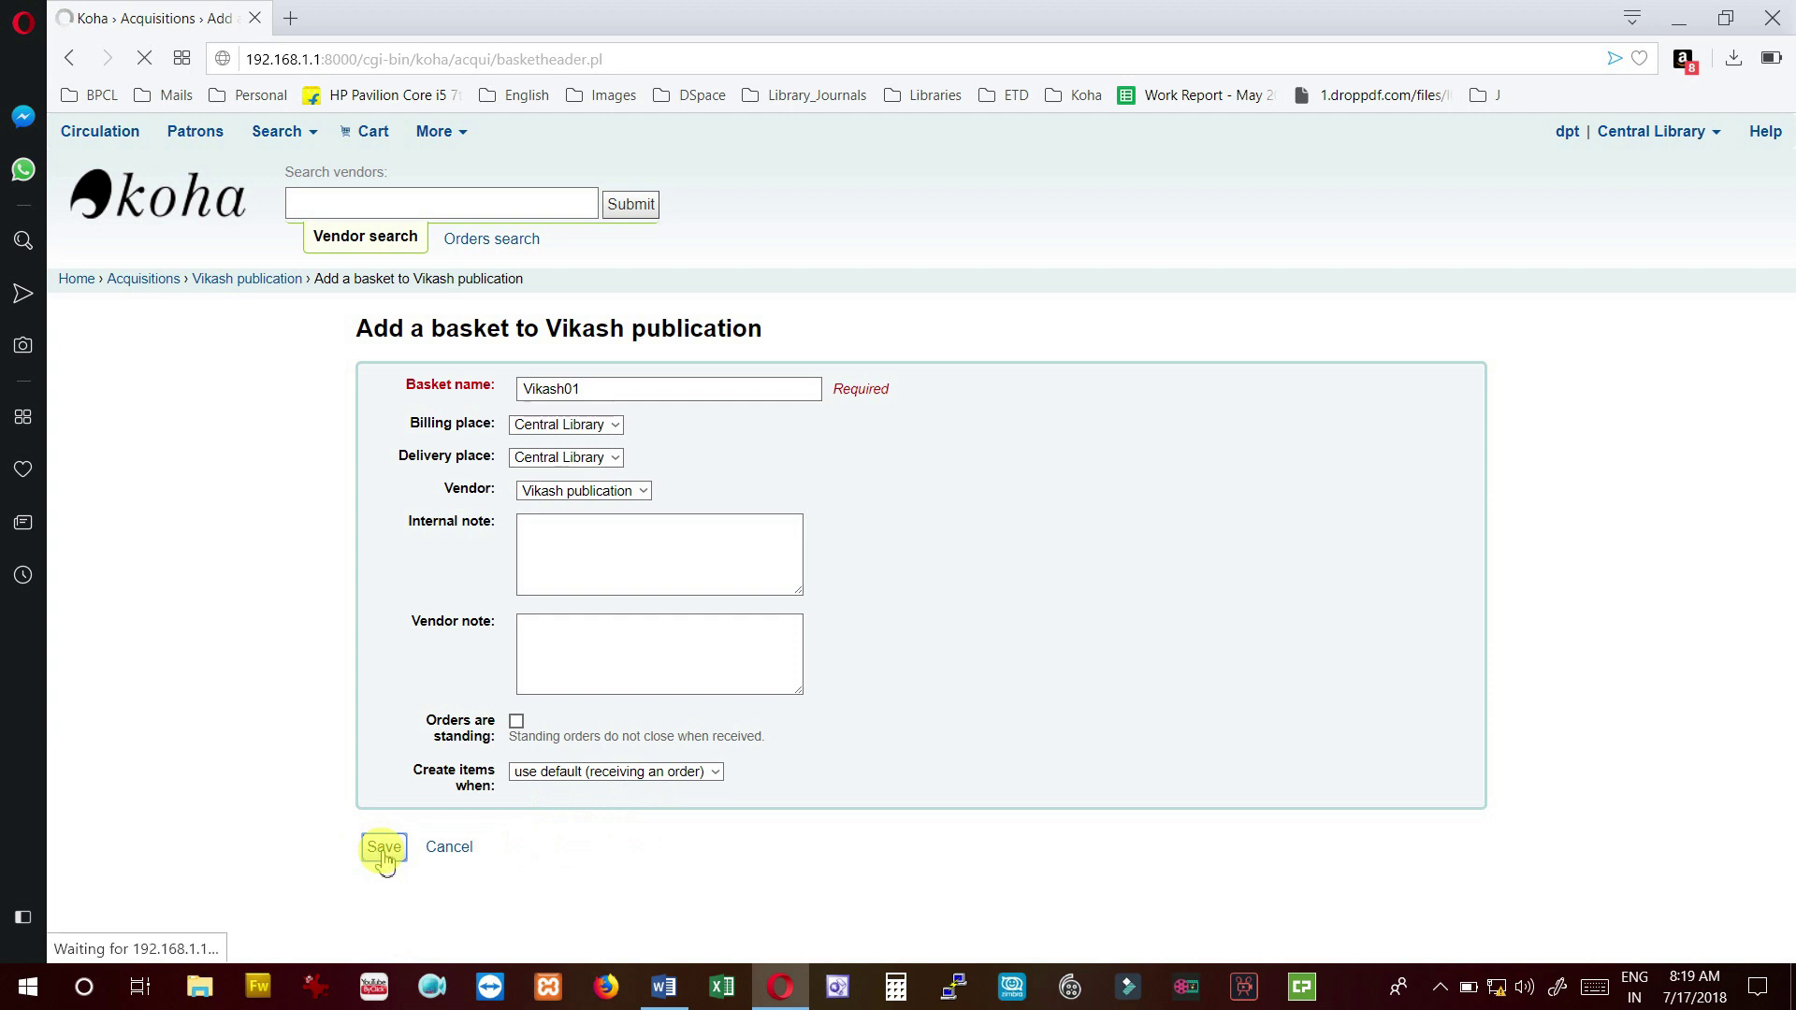
left_click(636, 624)
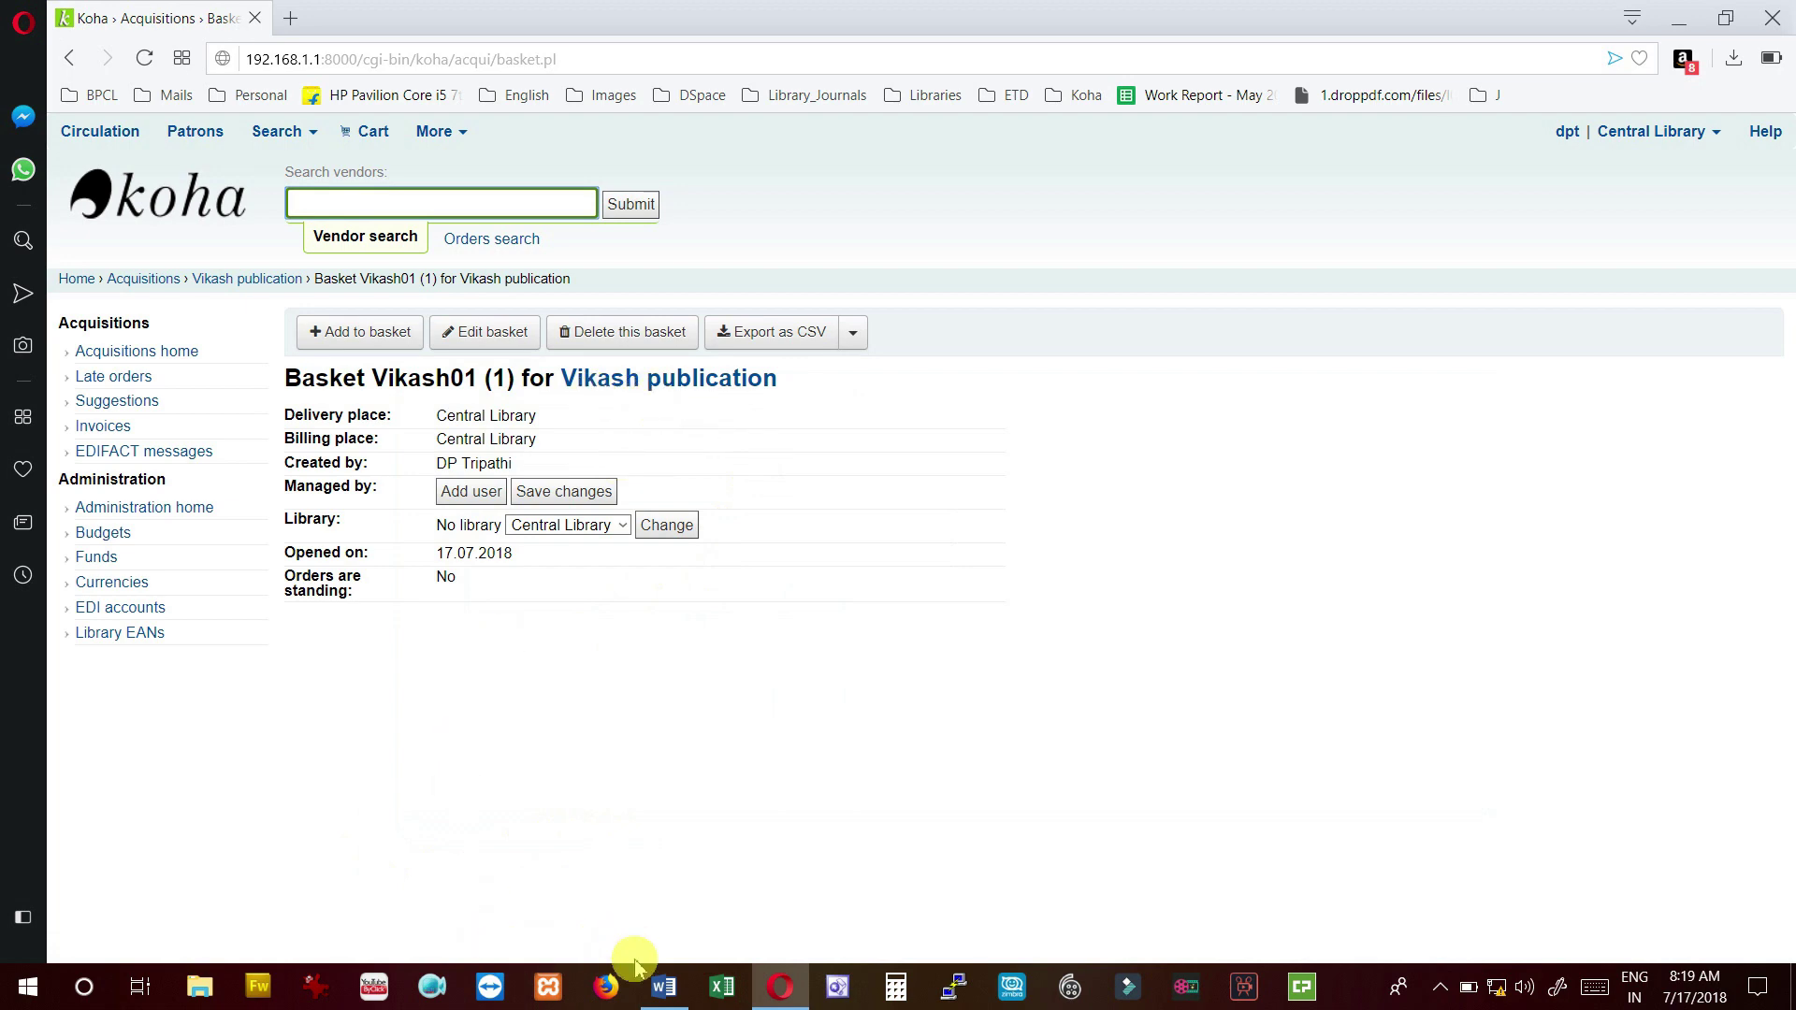
left_click(663, 986)
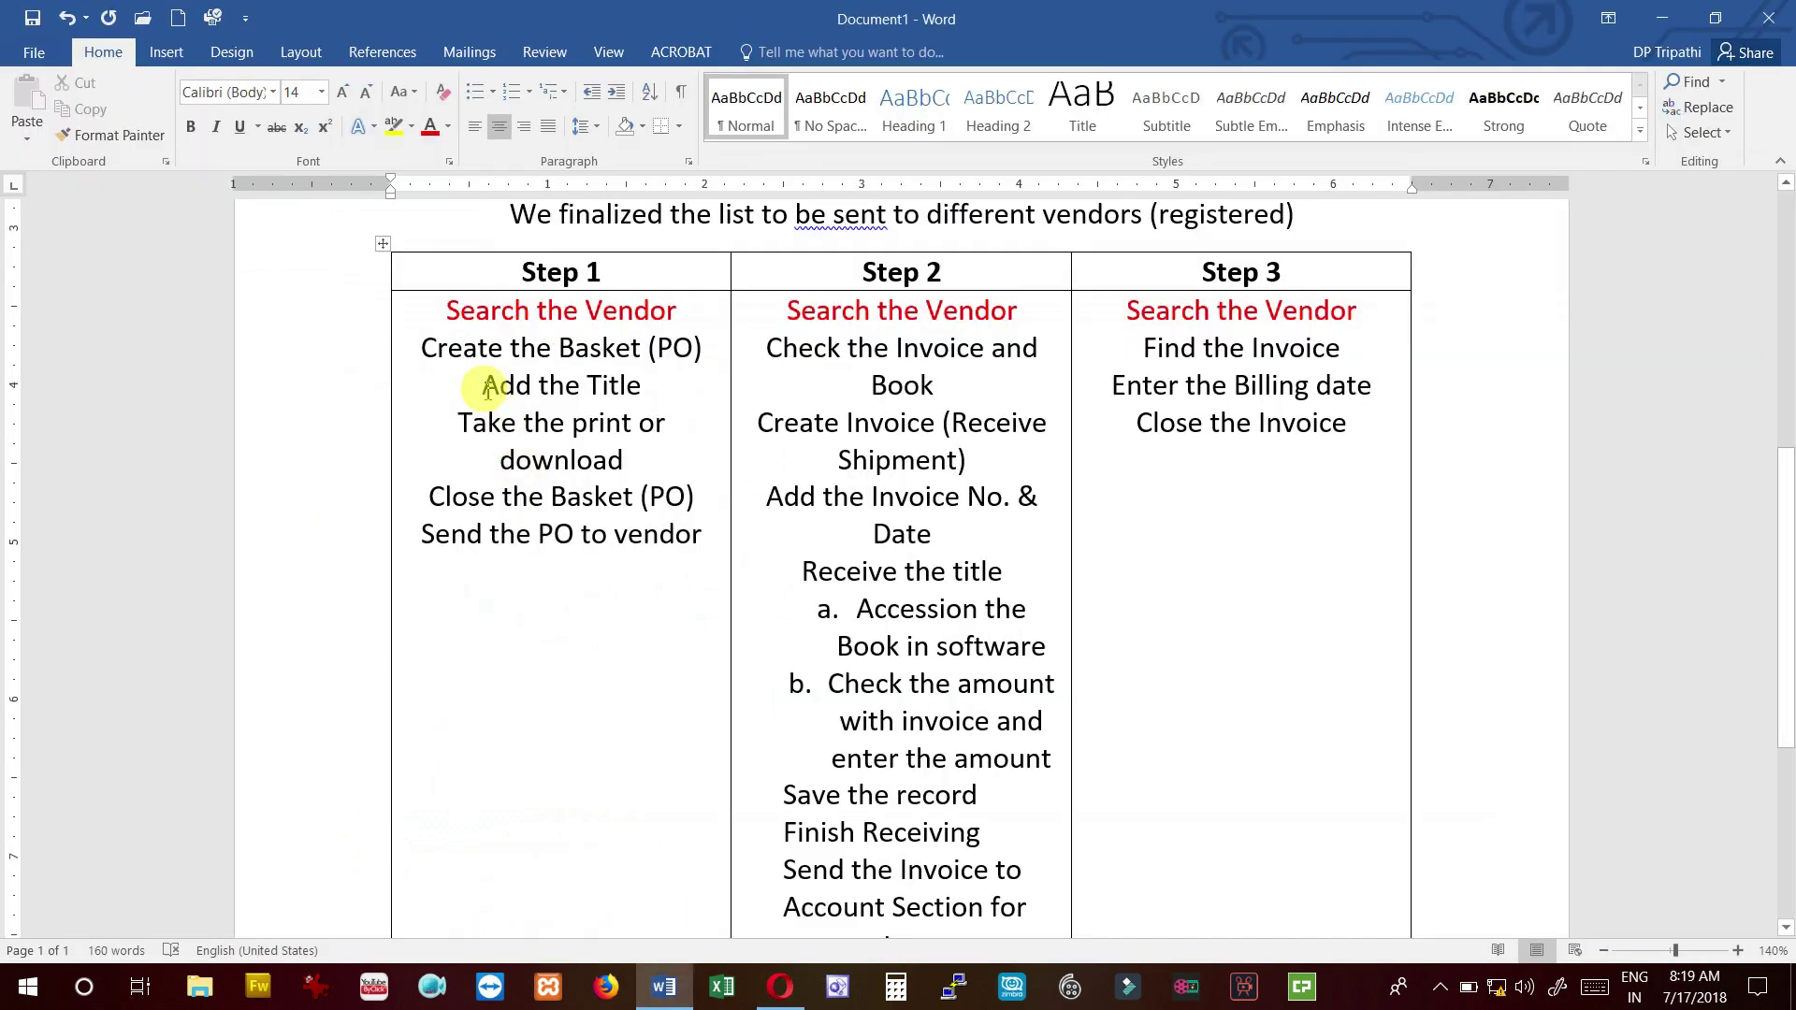
left_click(780, 986)
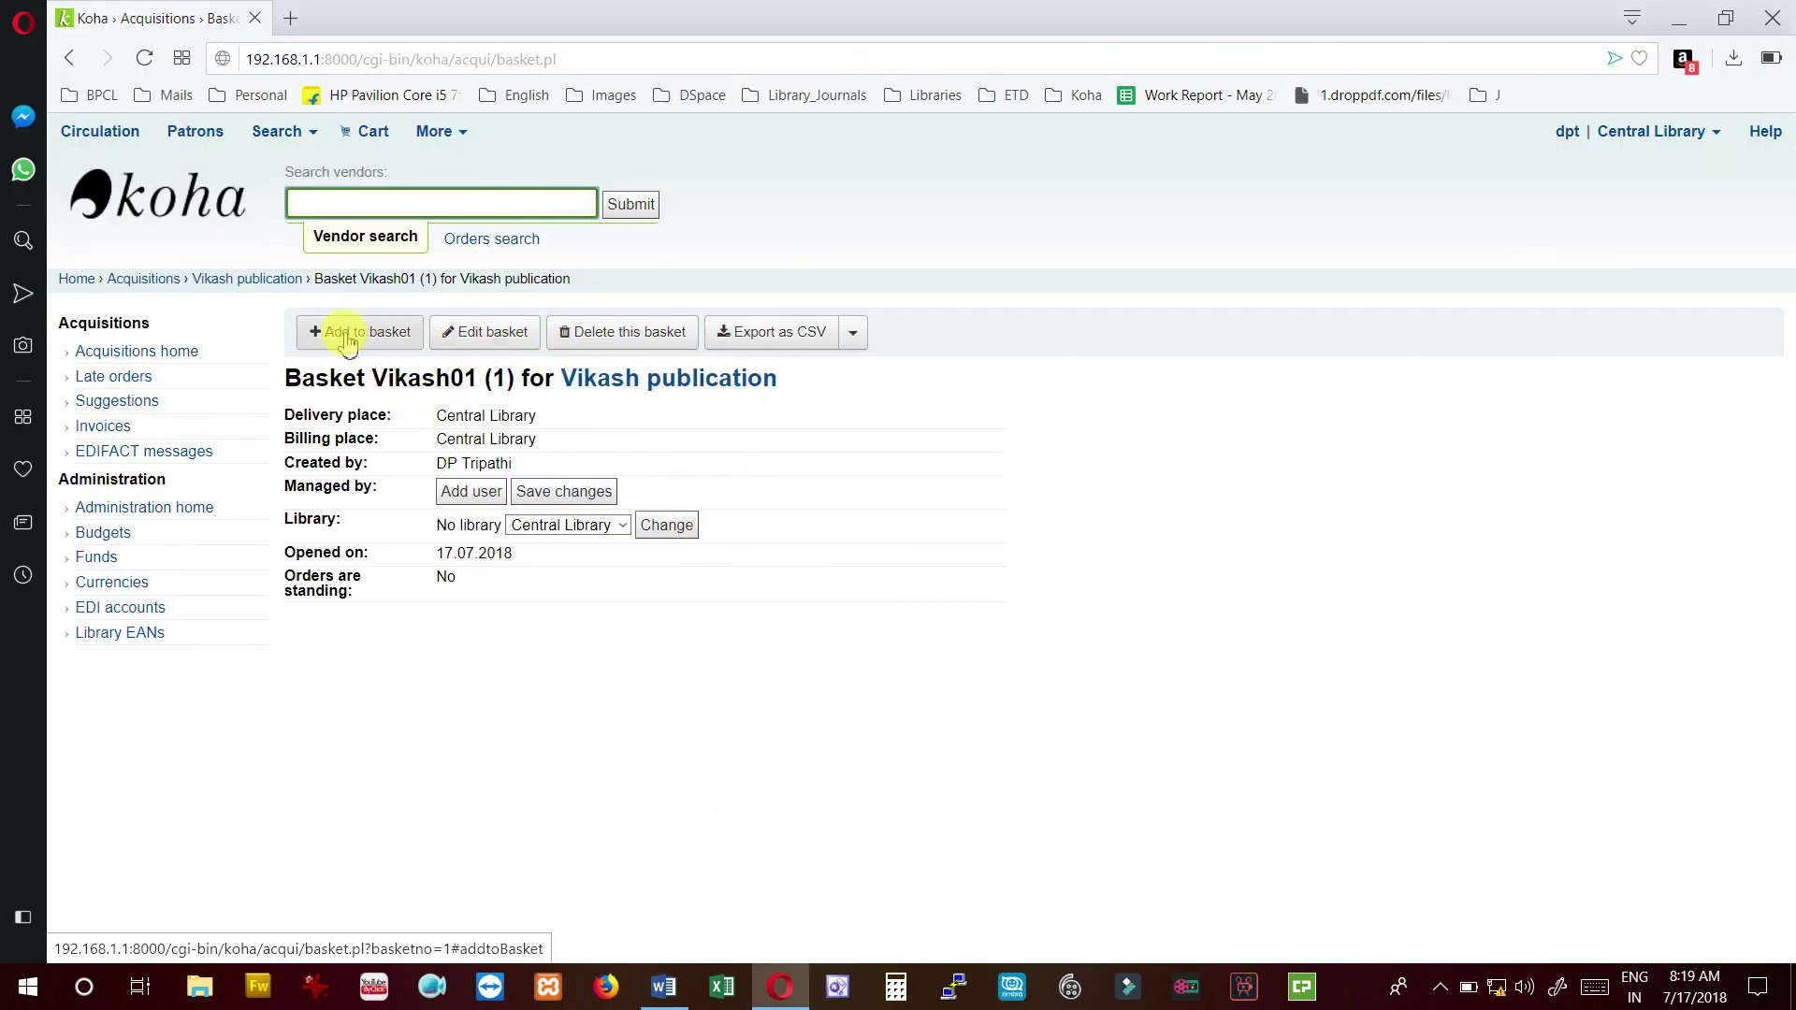
left_click(382, 339)
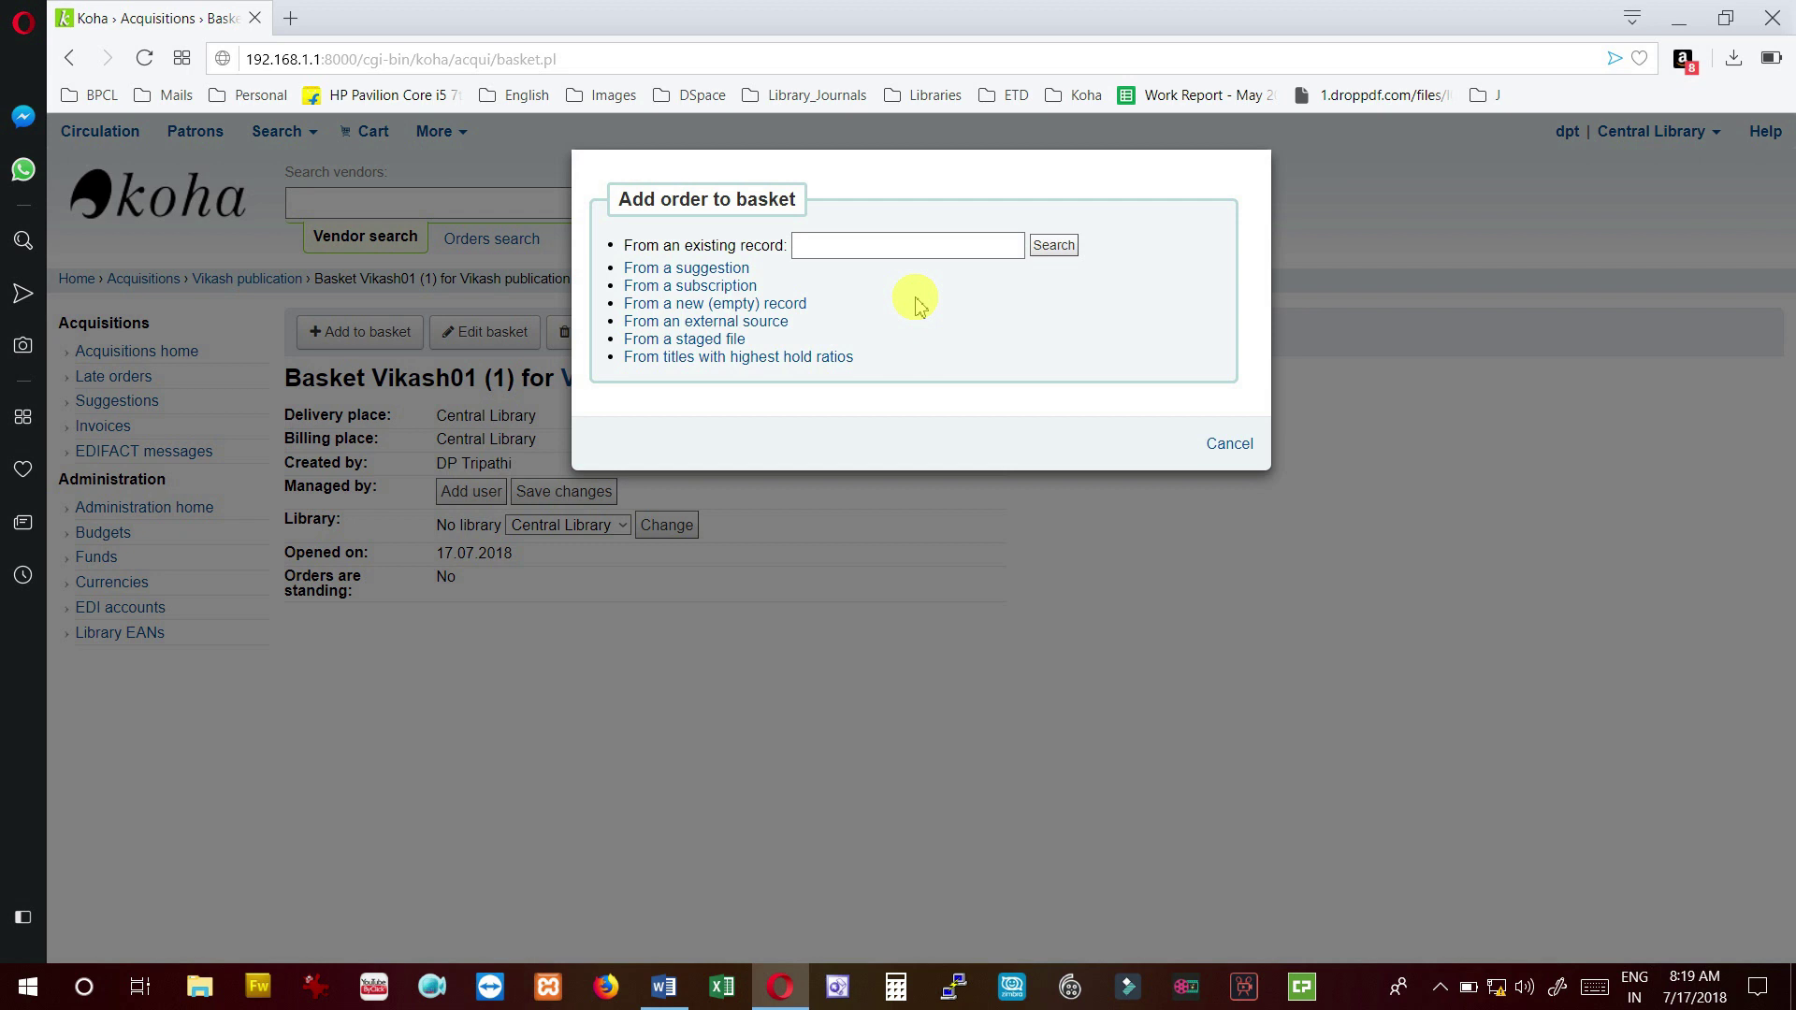
Start an order from a new empty record: title 'Theory of library management', its author, publisher Vikash publication.
left_click(731, 309)
scroll(975, 389, "down", 3)
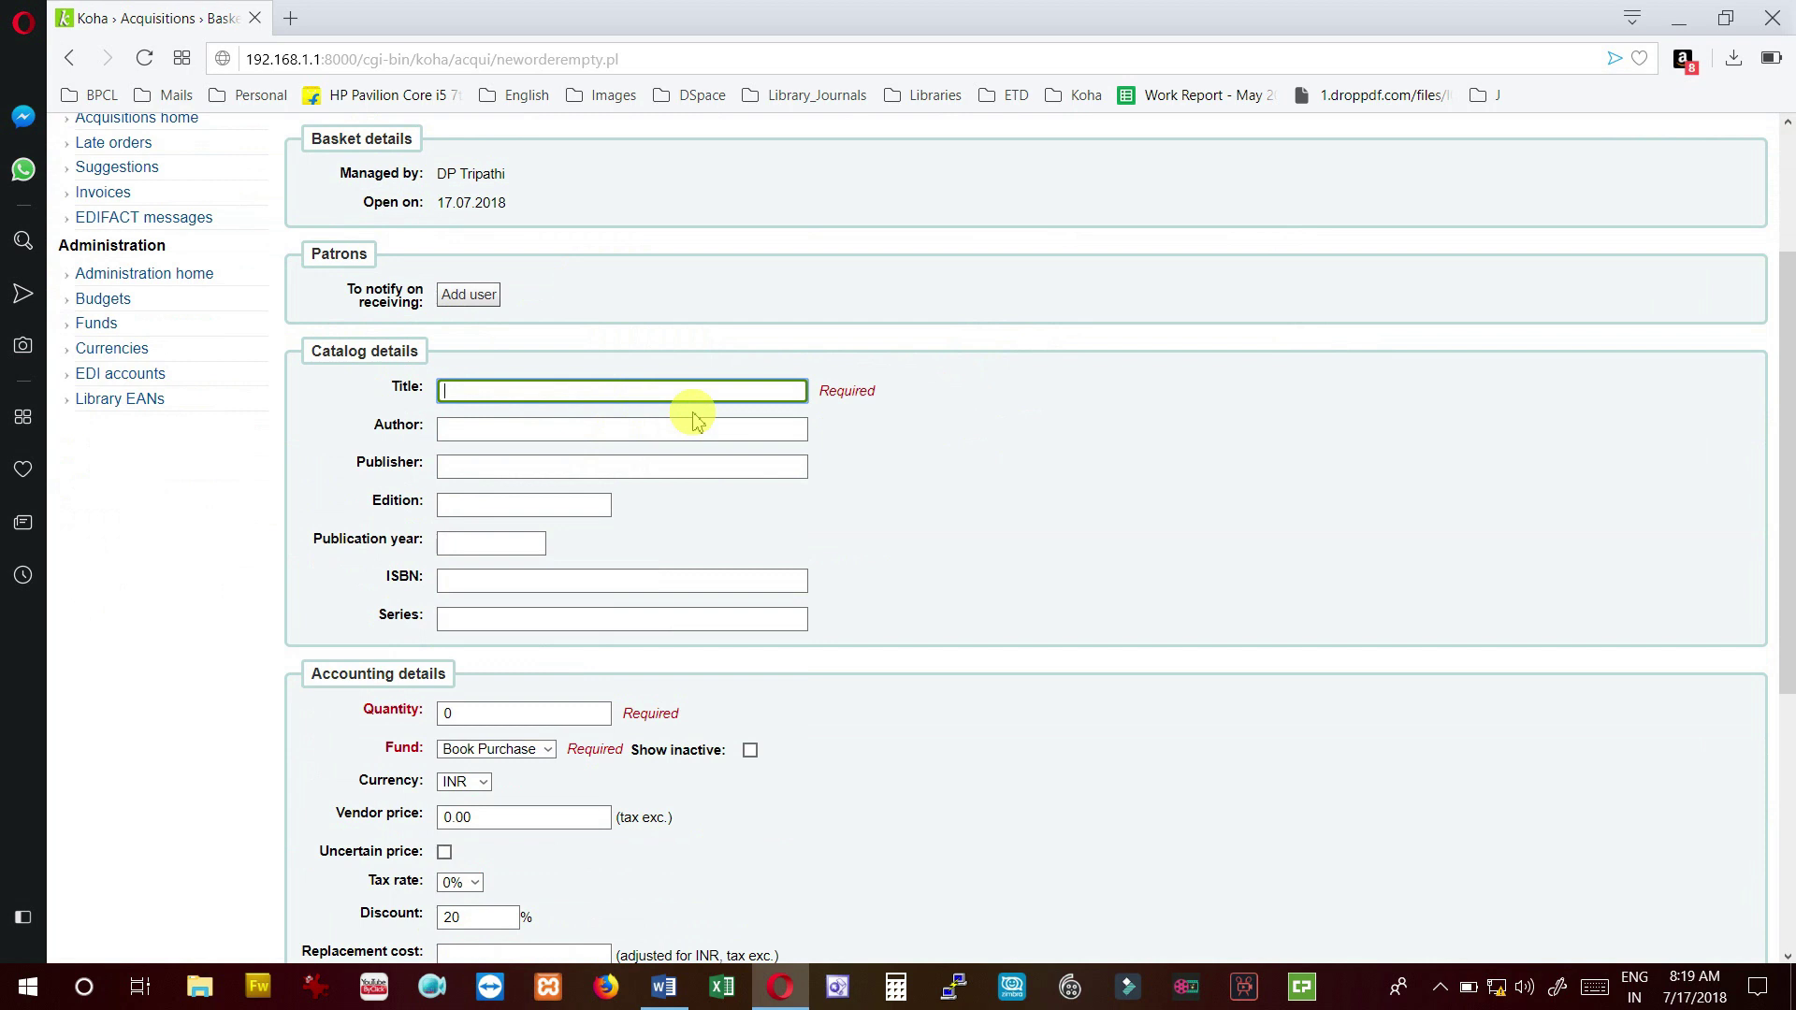
type("Theory of library management")
key("Tab")
type("Ra")
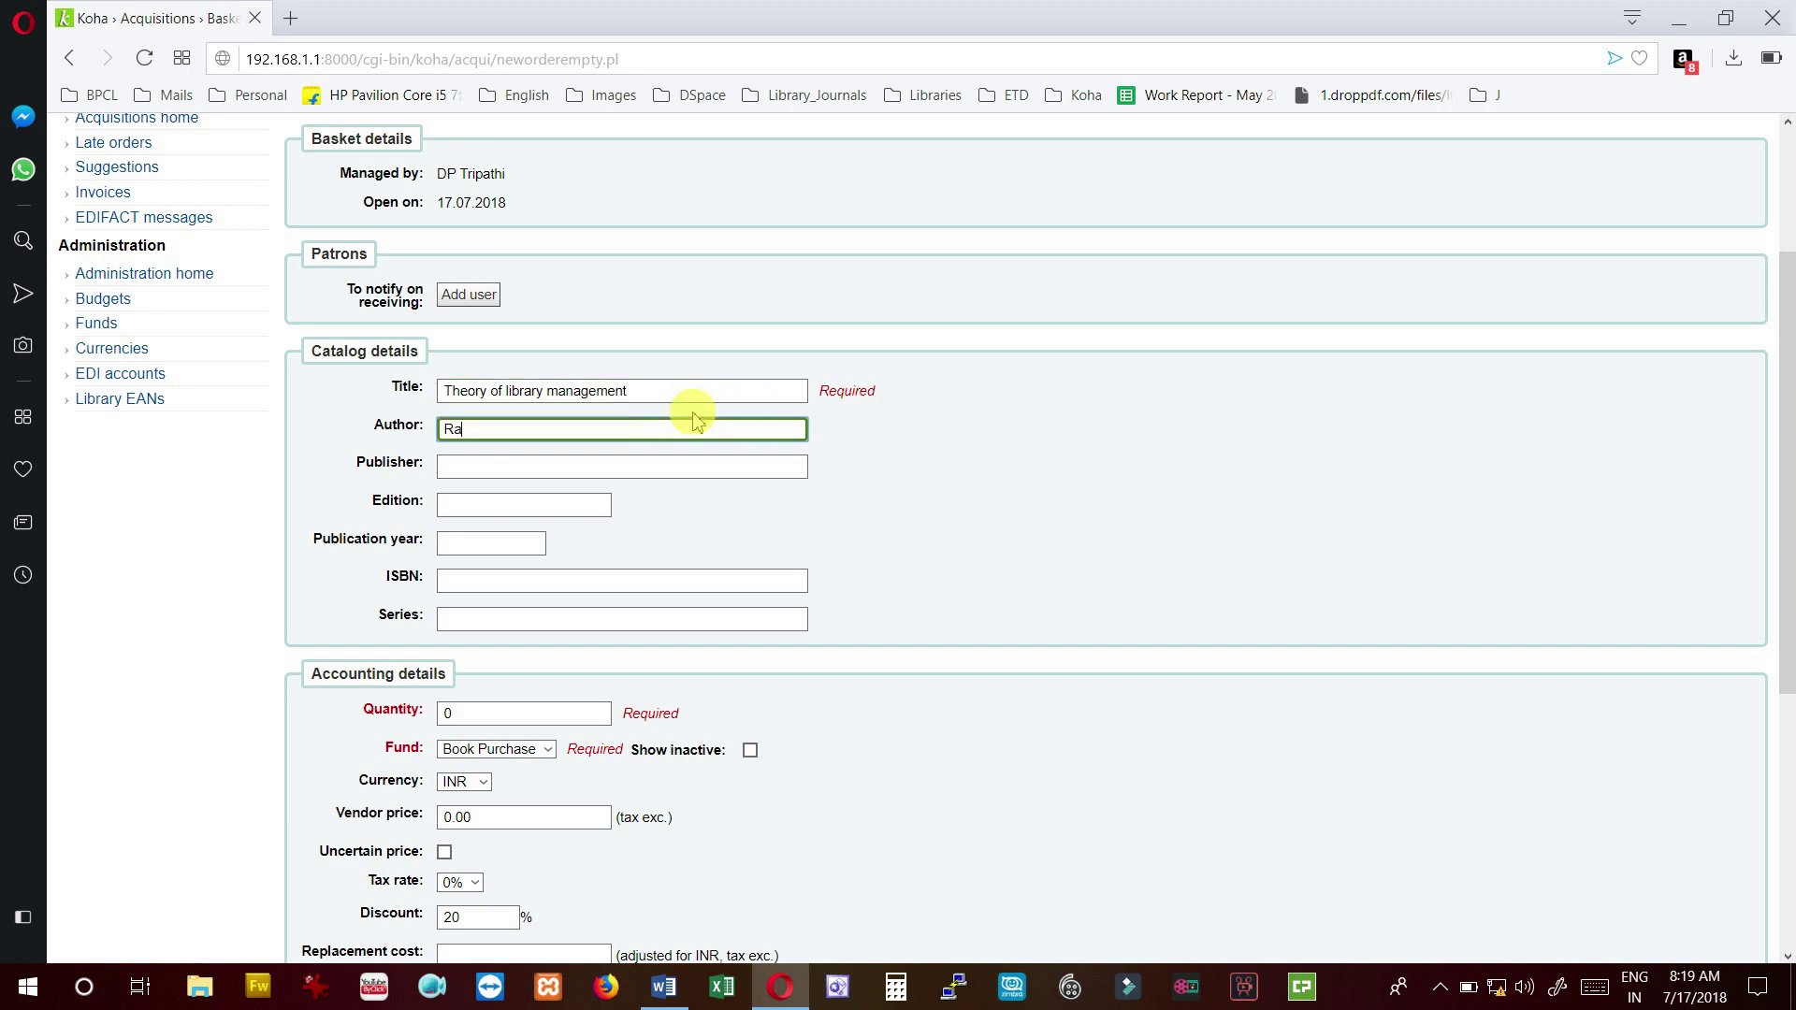
type("nganathan, S. R.")
key("Tab")
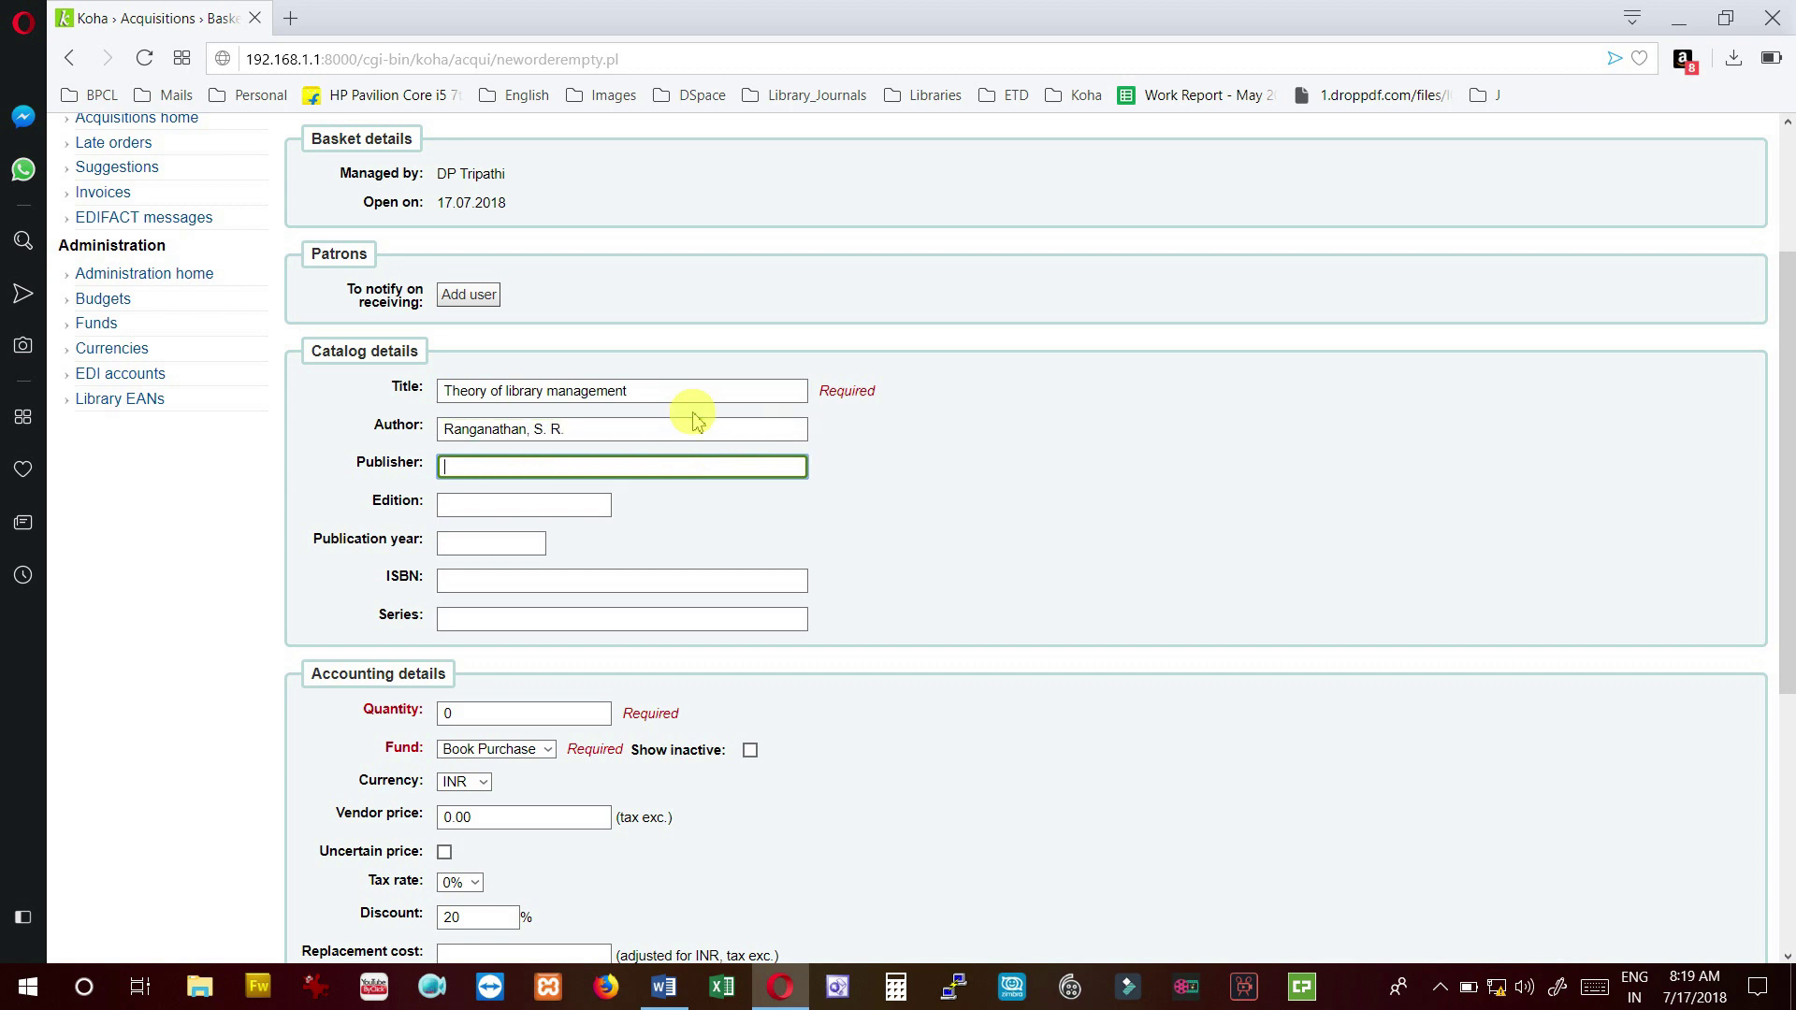
type("Vikash publication")
Fill in edition '2nd. ed' and publication year 1970.
key("Tab")
type("2nd")
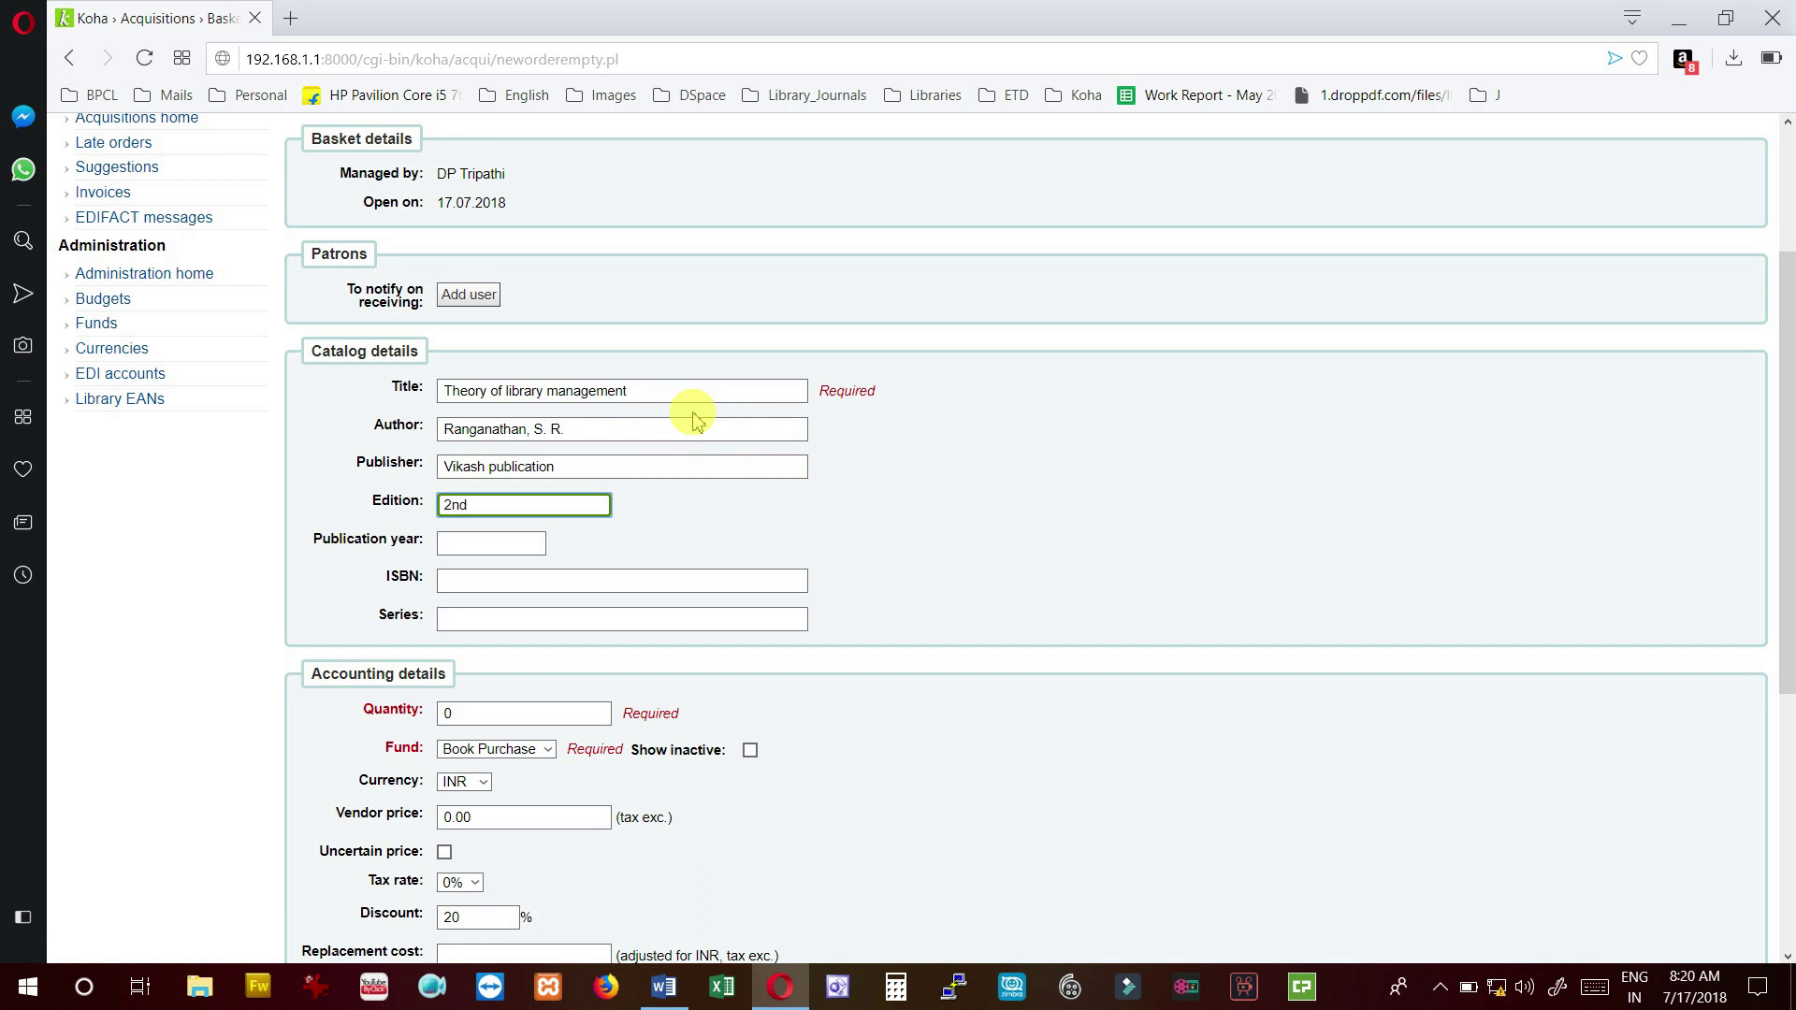
type(". ed.")
key("Tab")
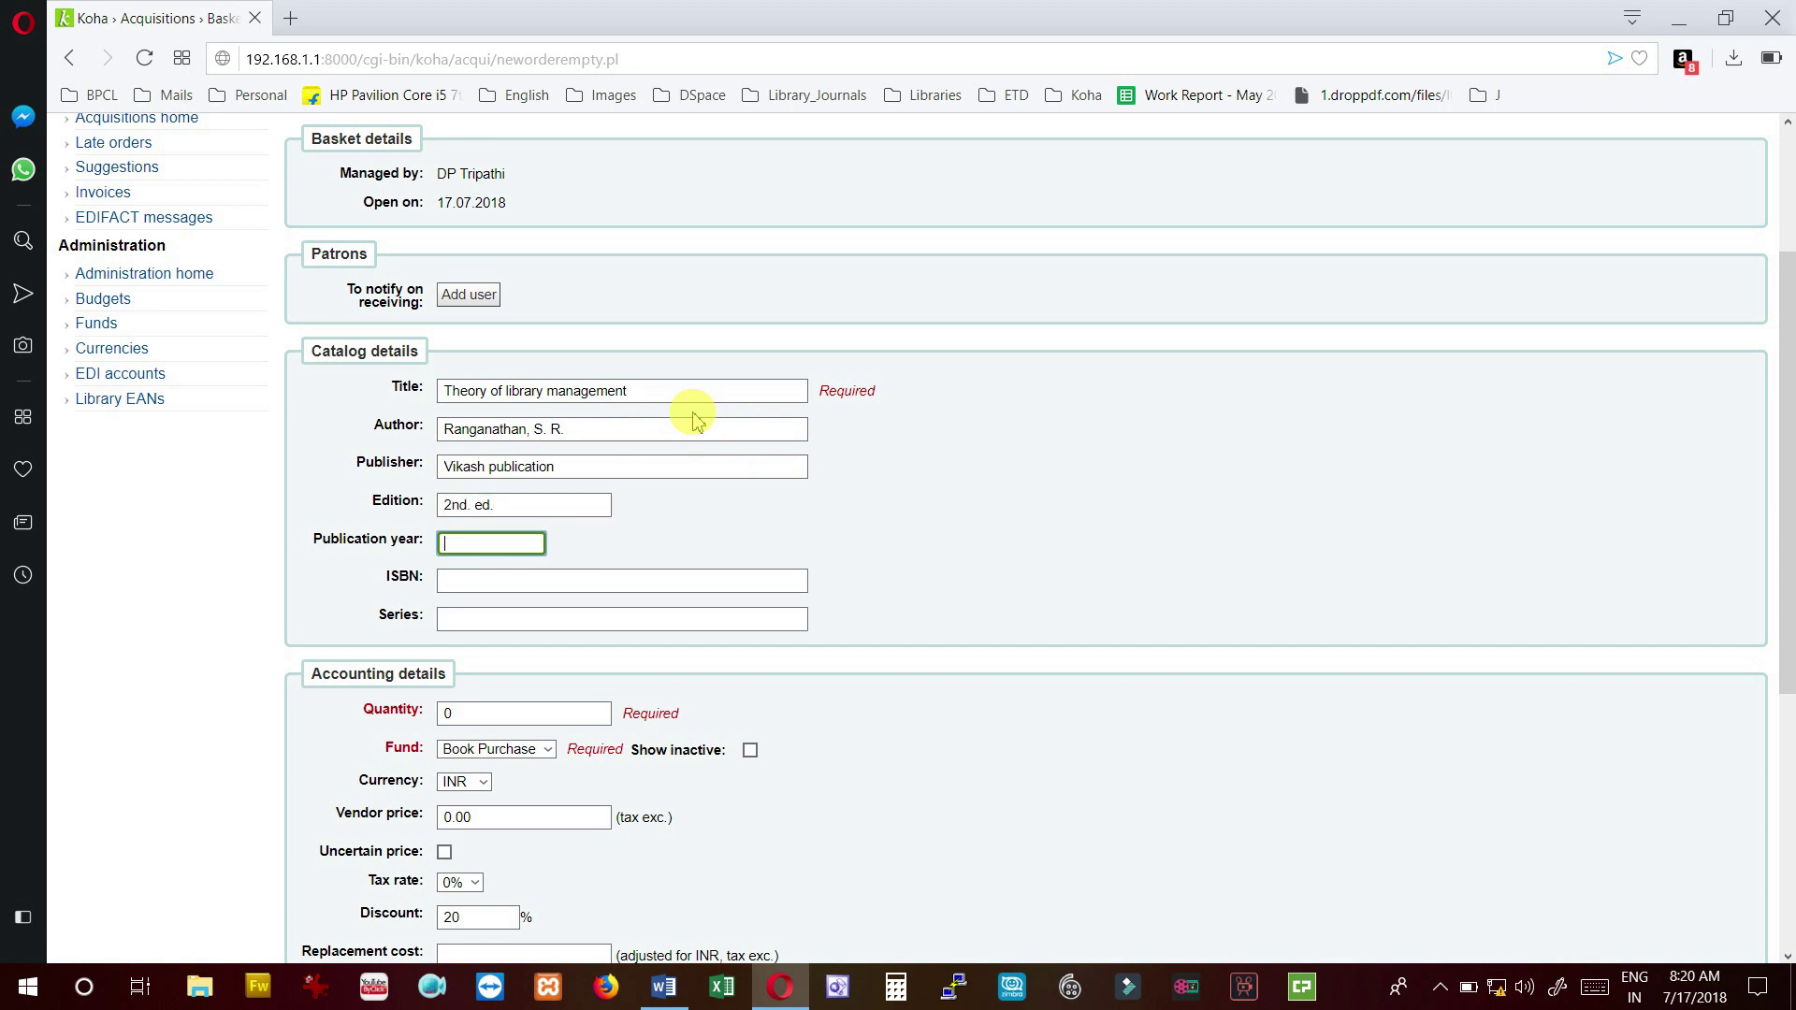
type("1970")
key("Tab")
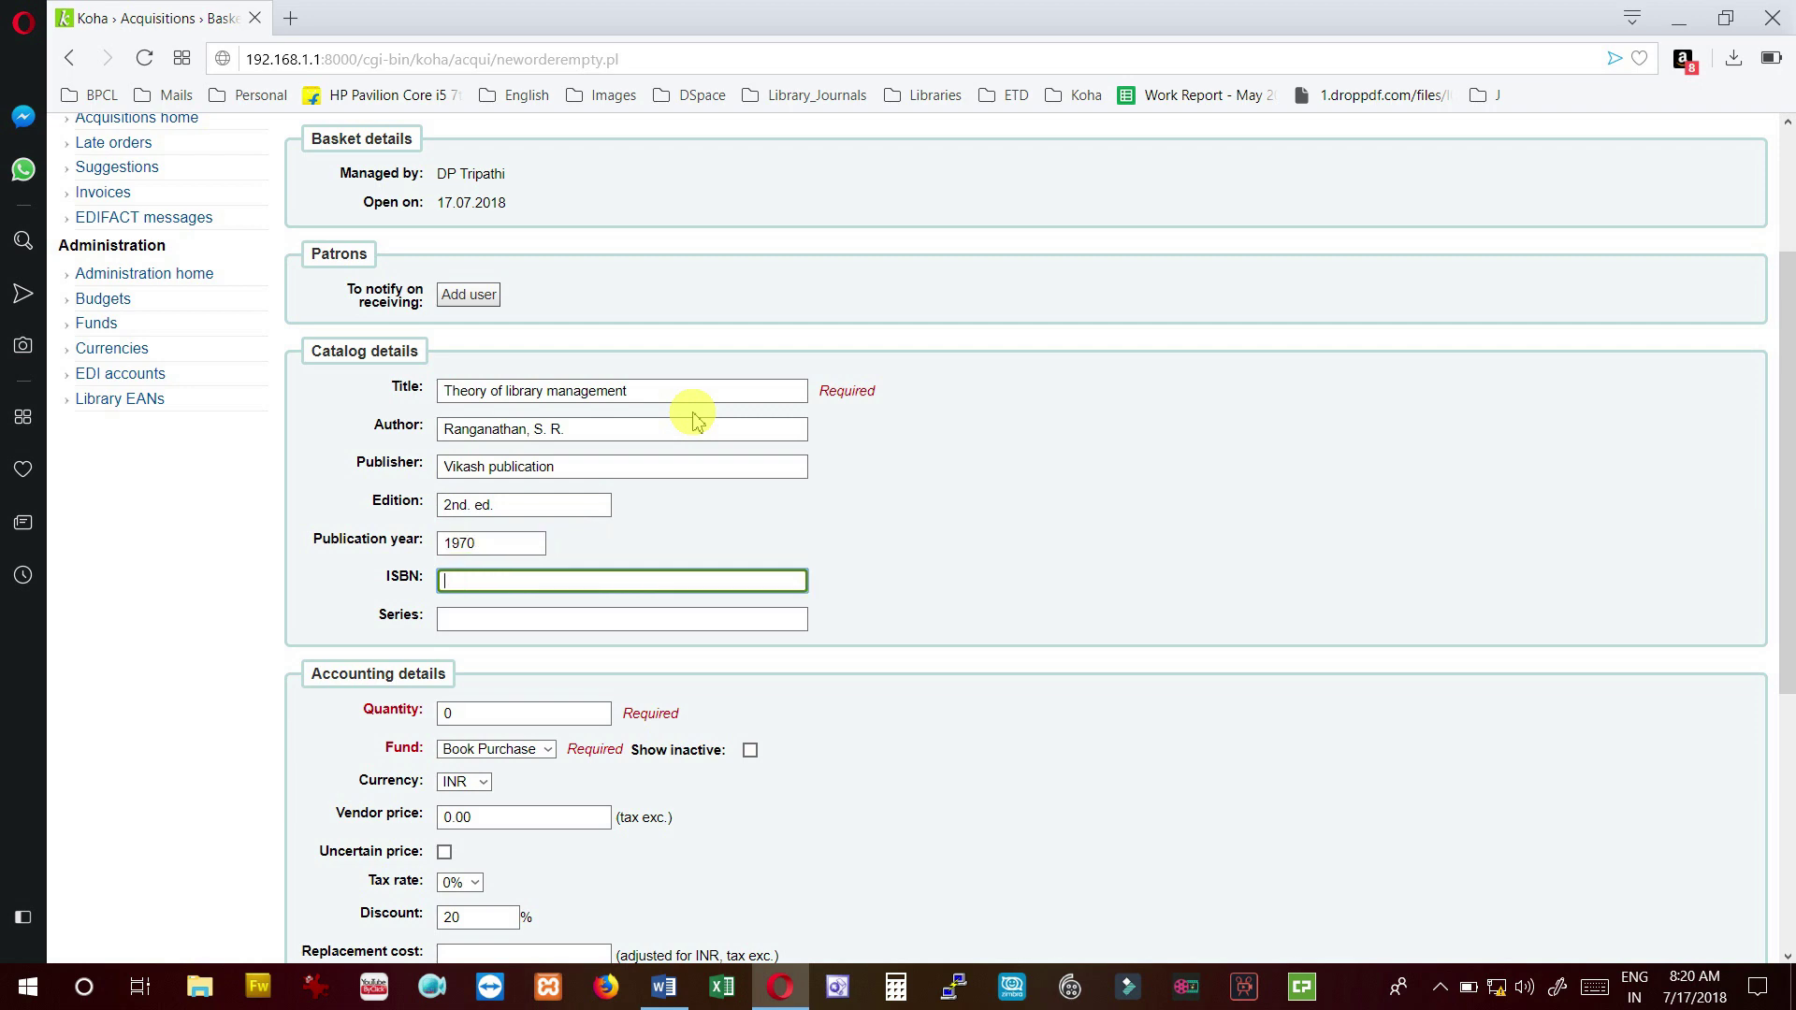
scroll(693, 420, "down", 3)
left_click(523, 365)
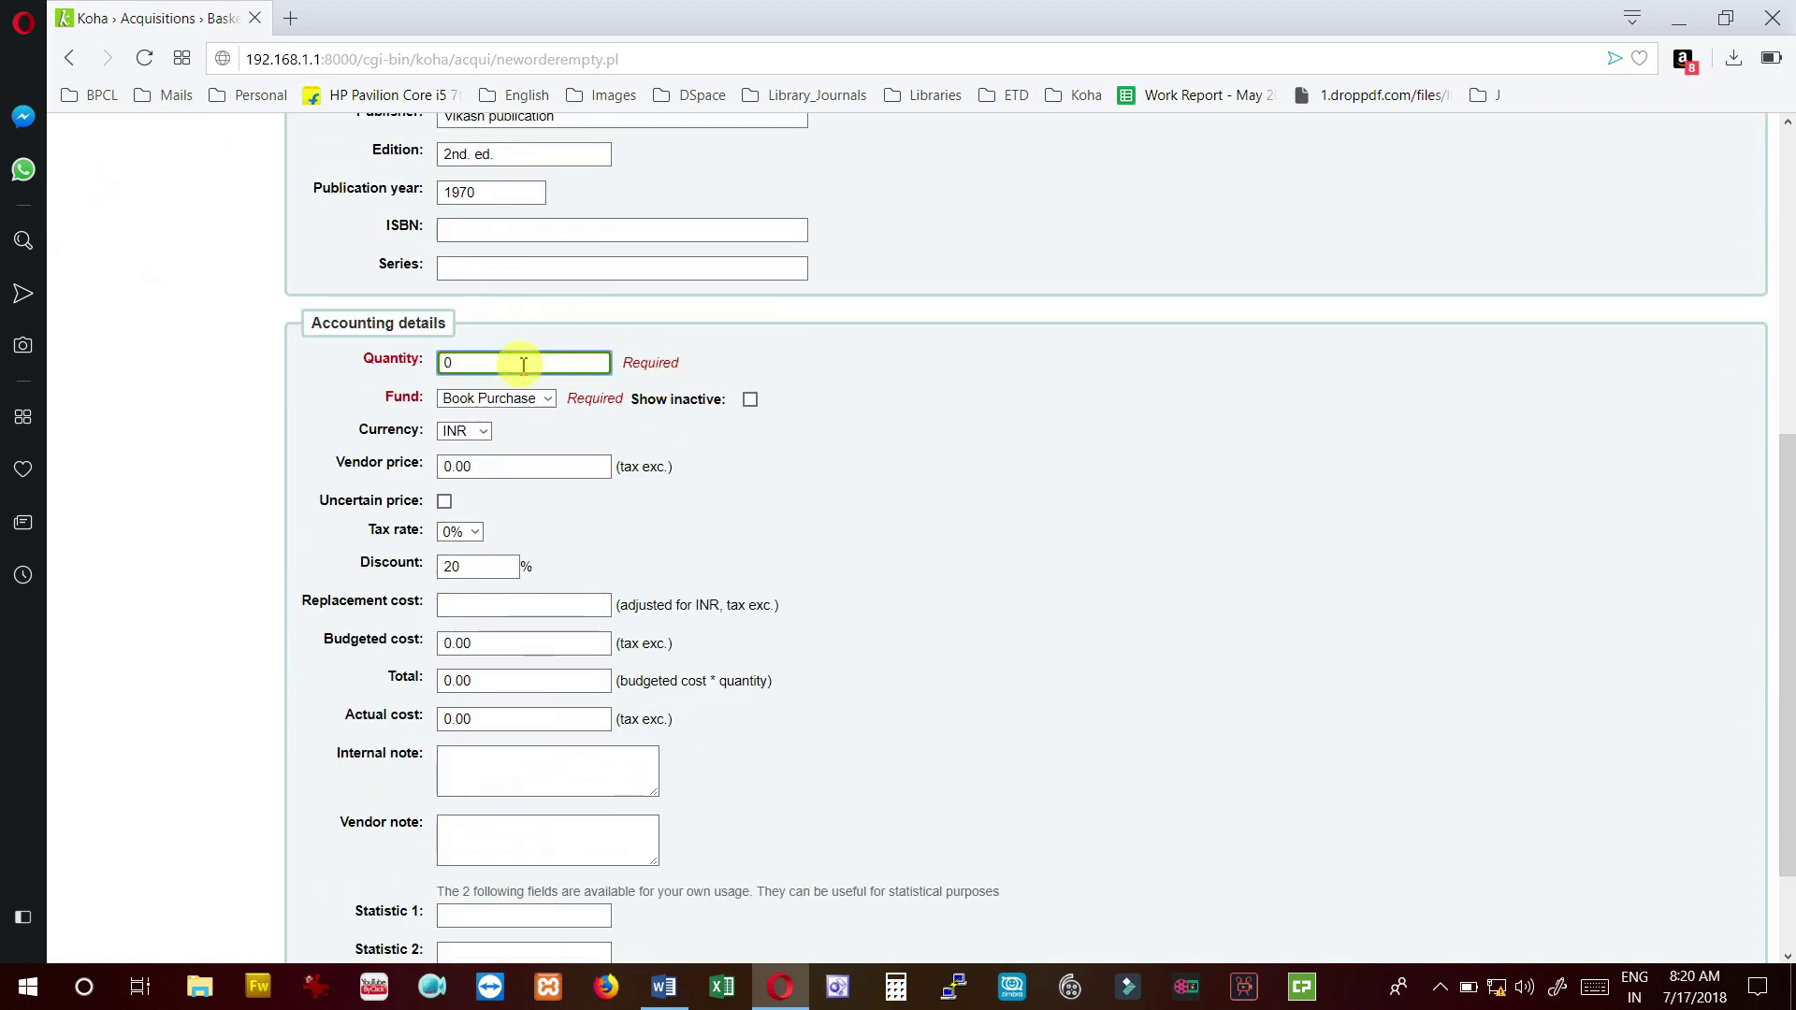
Order quantity 1 from the Book Purchase fund at vendor price 300, costing 240.00, and save.
type("1")
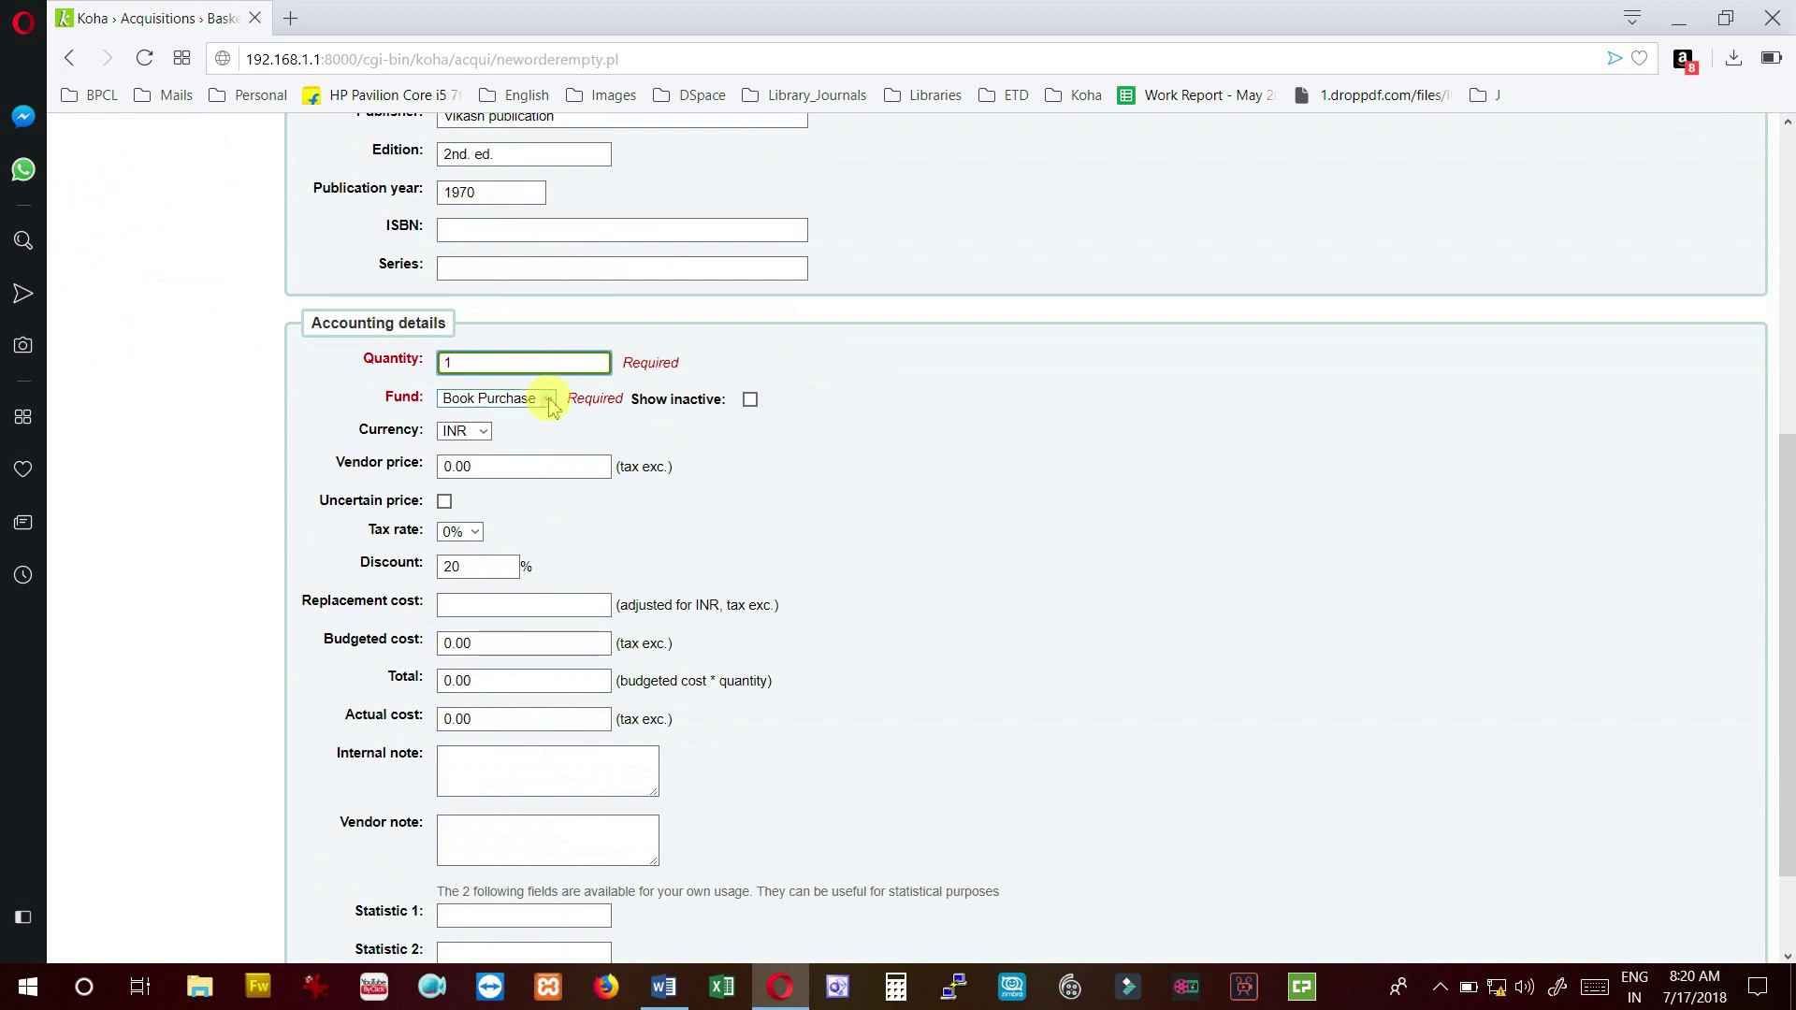
left_click(550, 402)
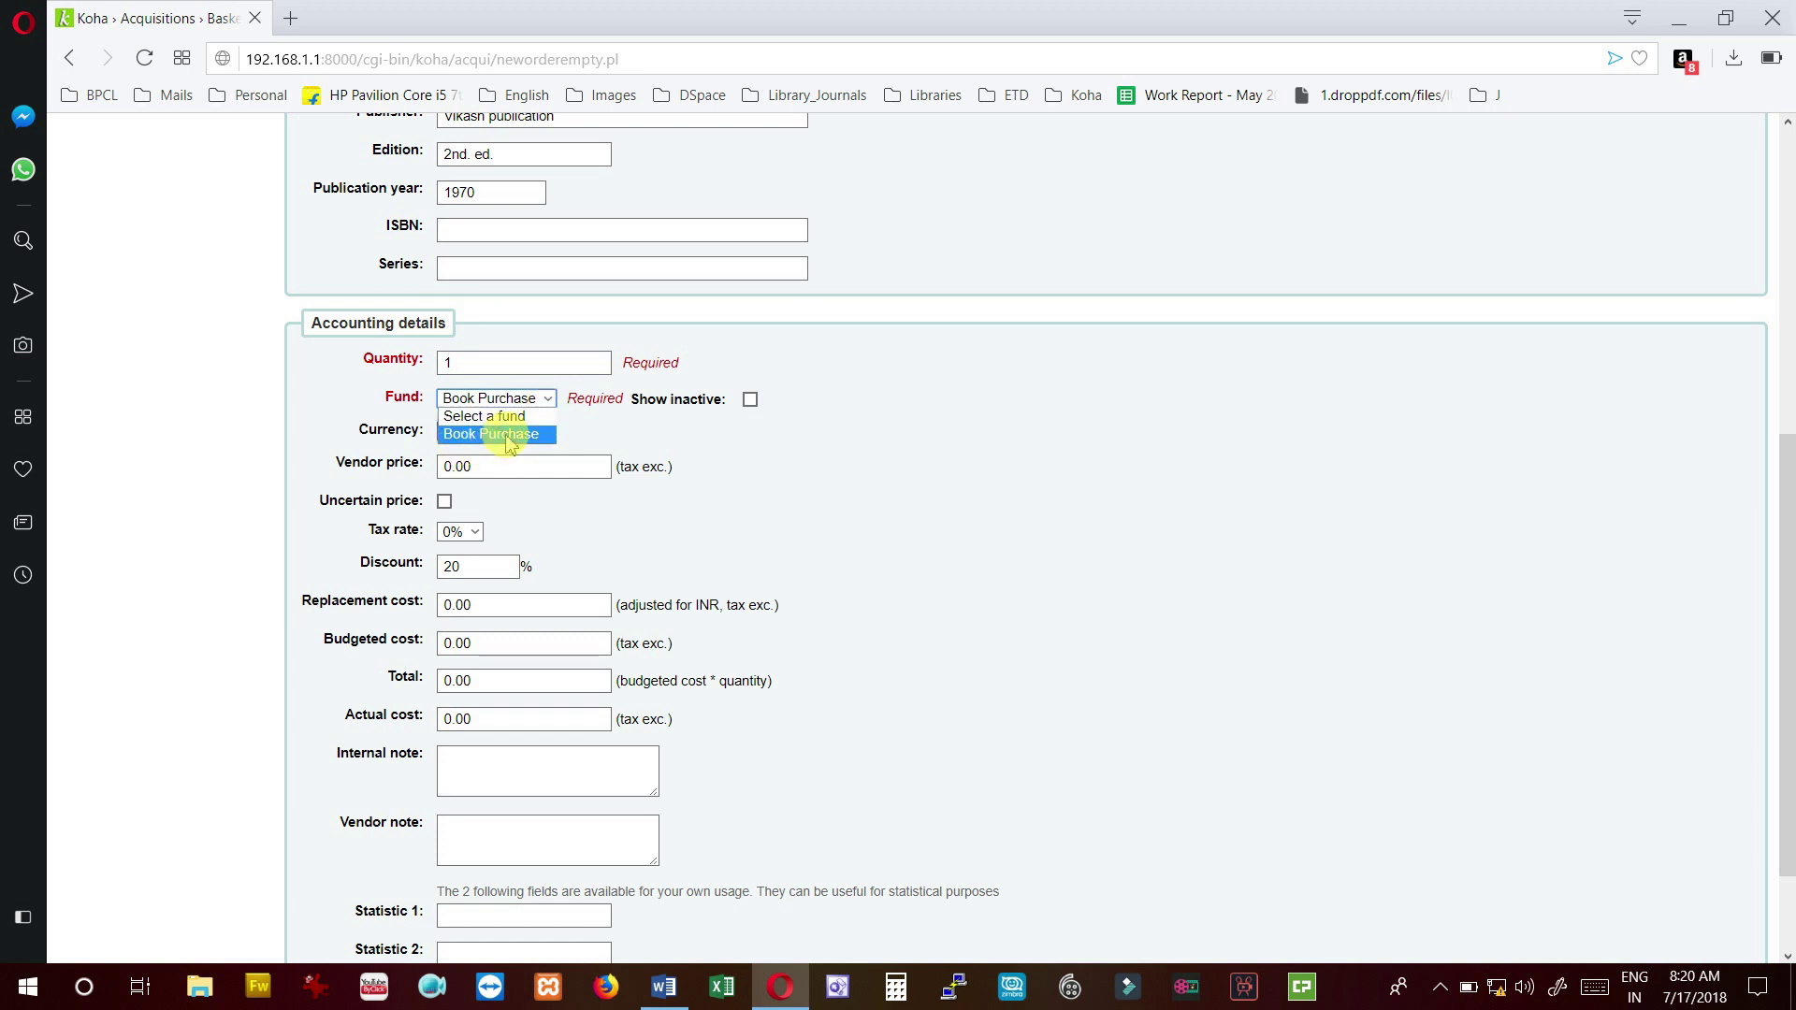
left_click(509, 439)
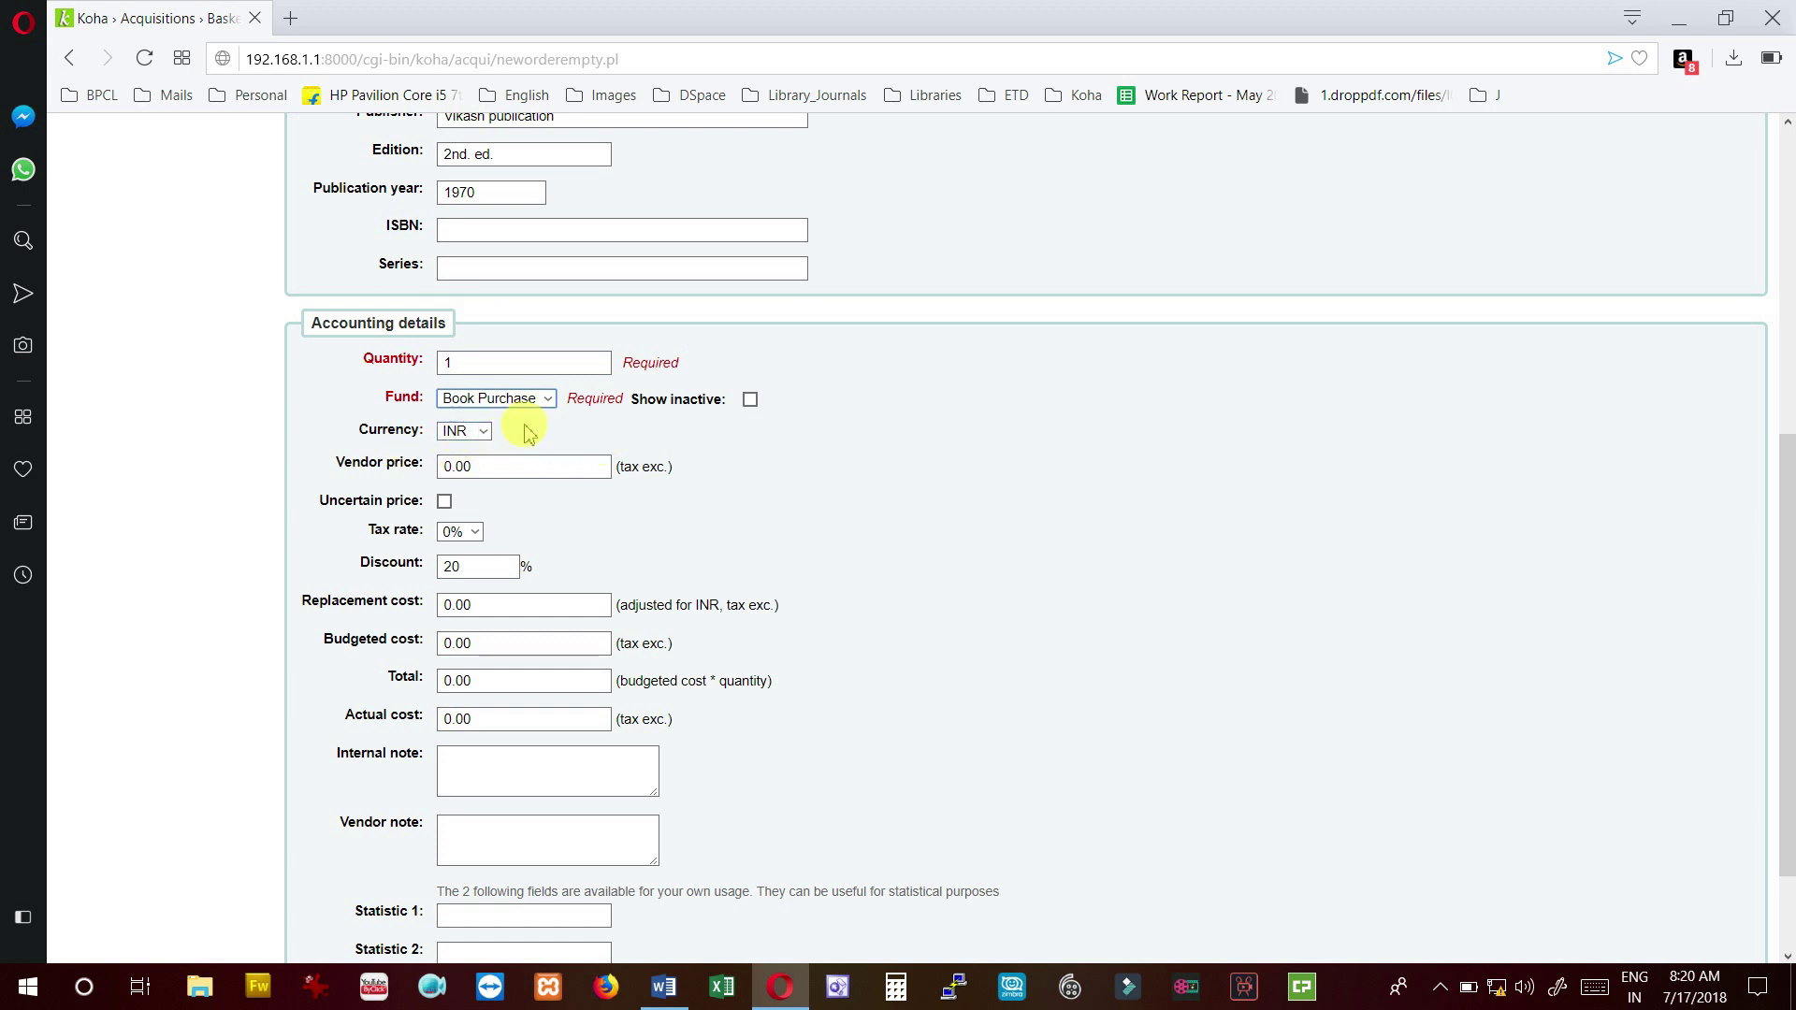
left_click(445, 465)
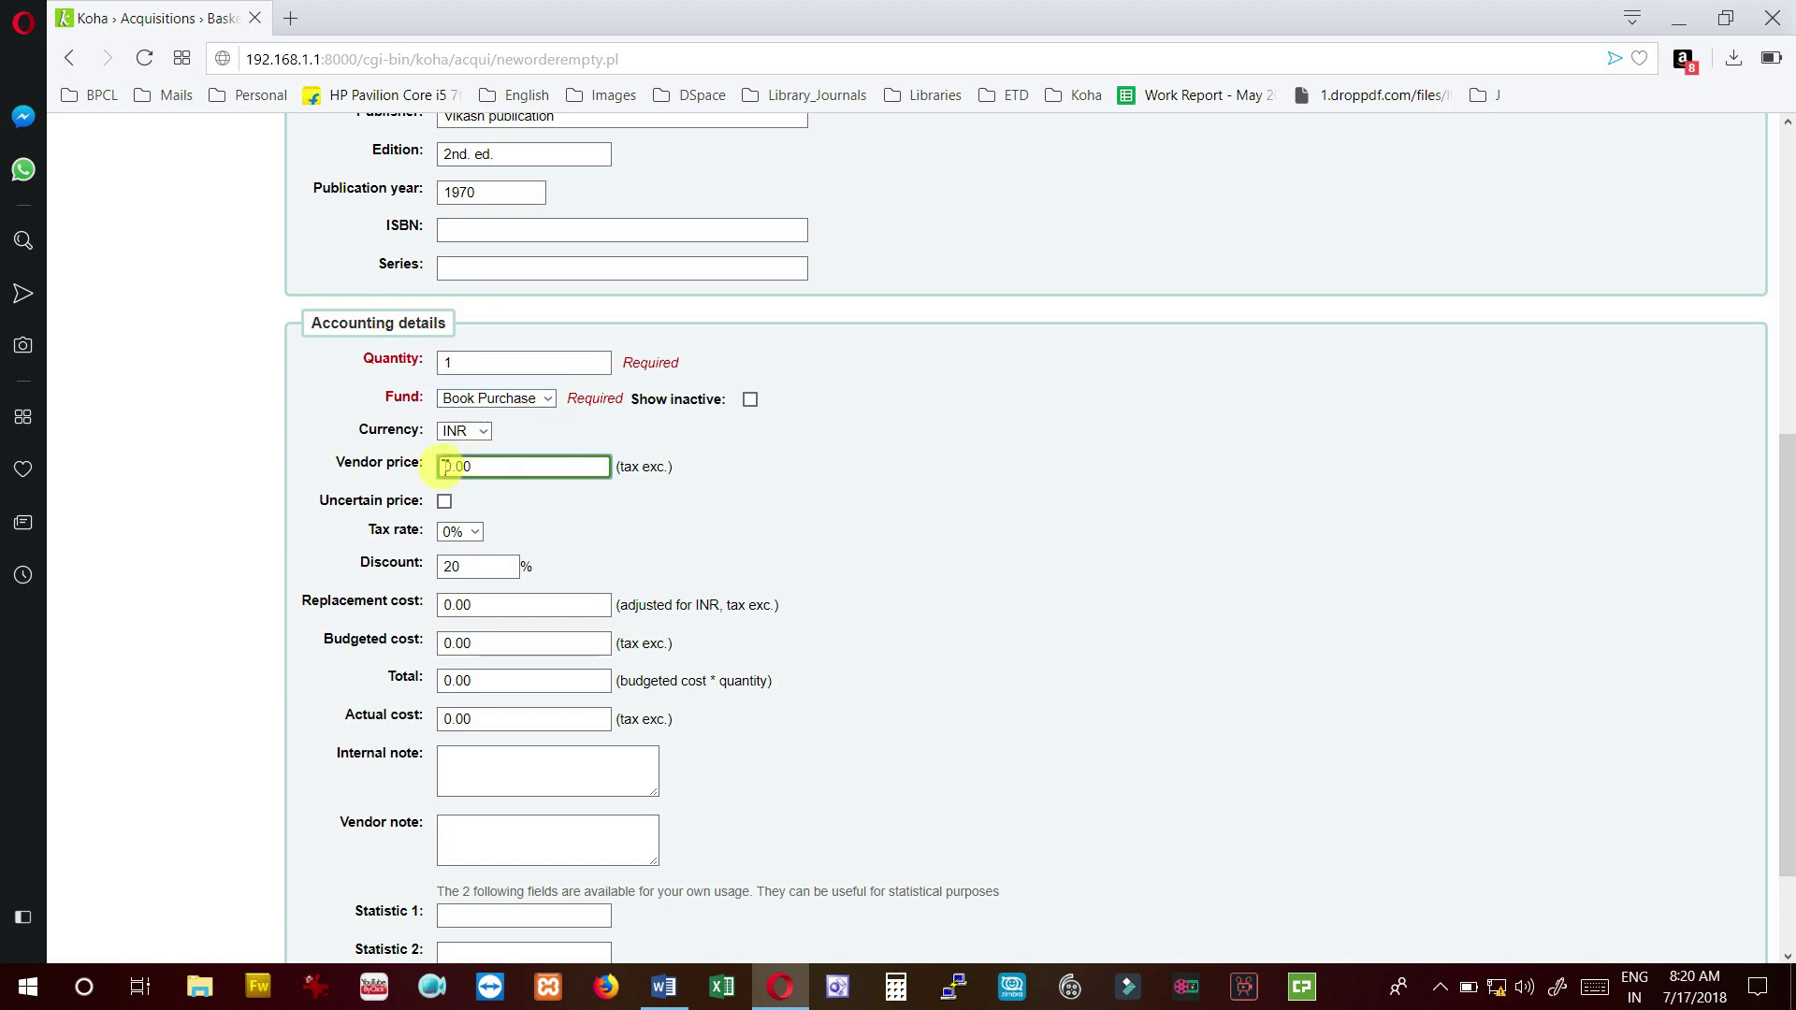
type("30")
left_click(692, 528)
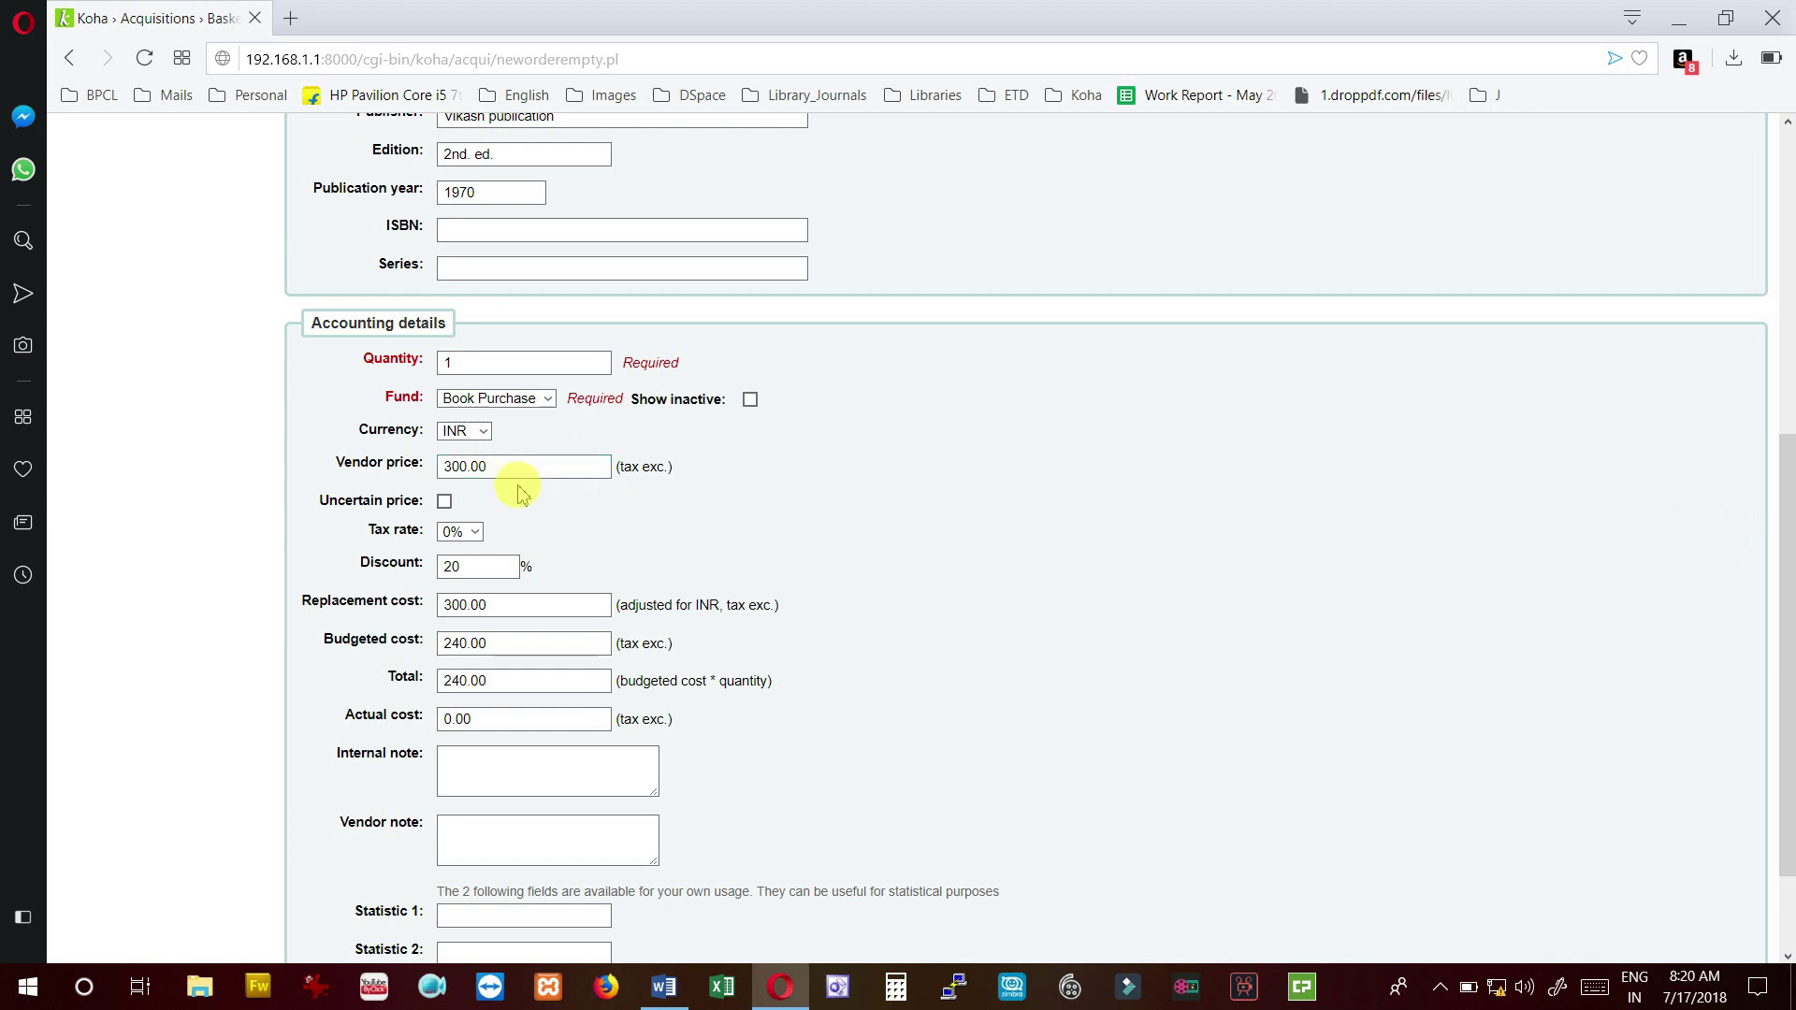
scroll(519, 491, "down", 2)
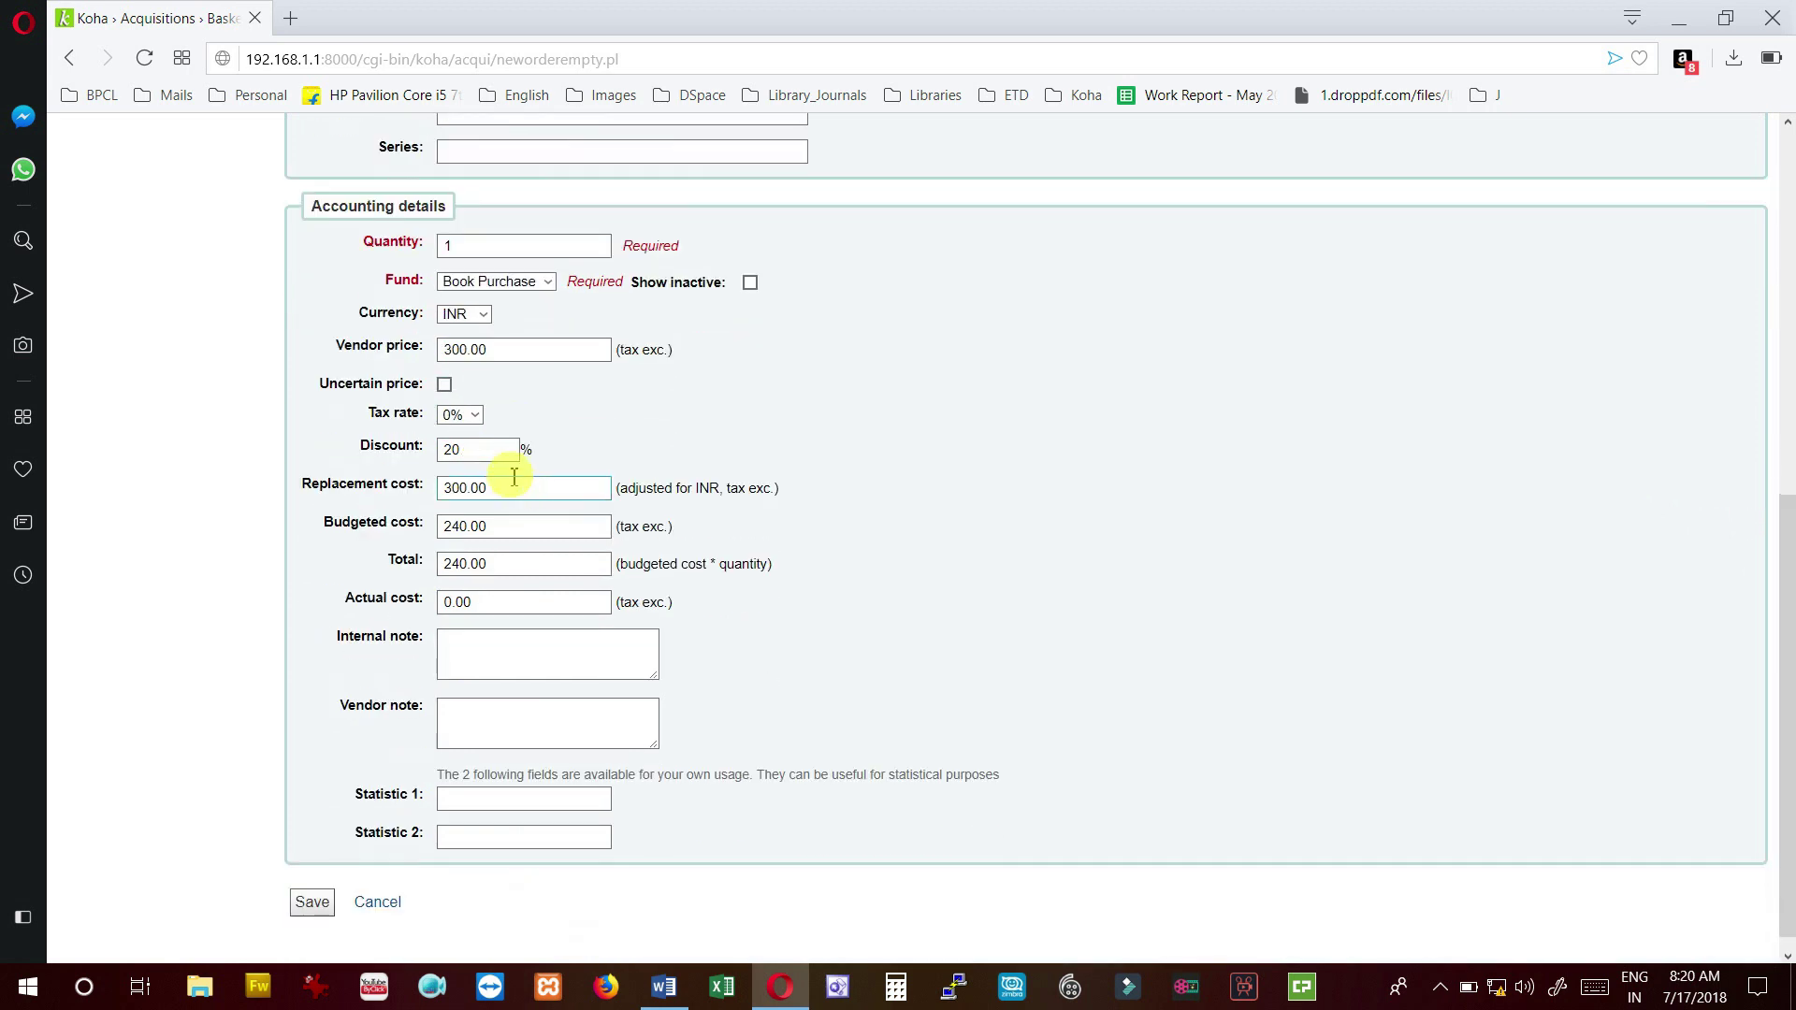
left_click(464, 451)
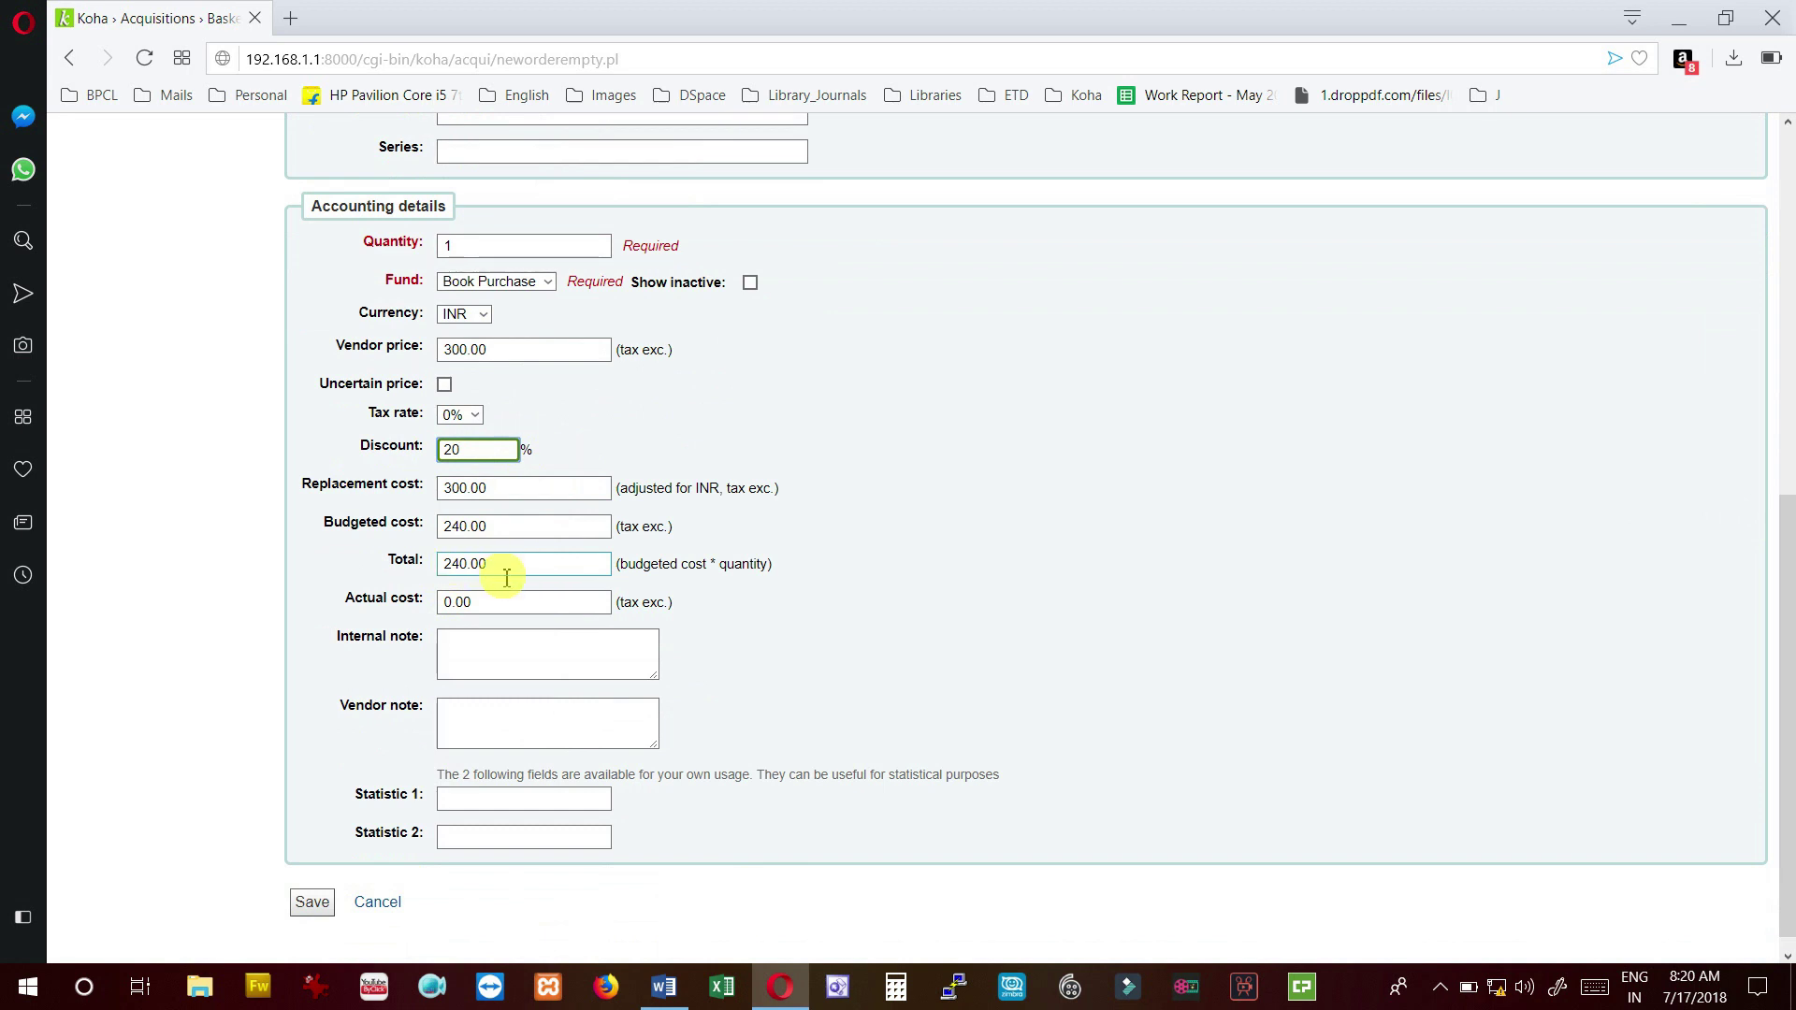
left_click(313, 904)
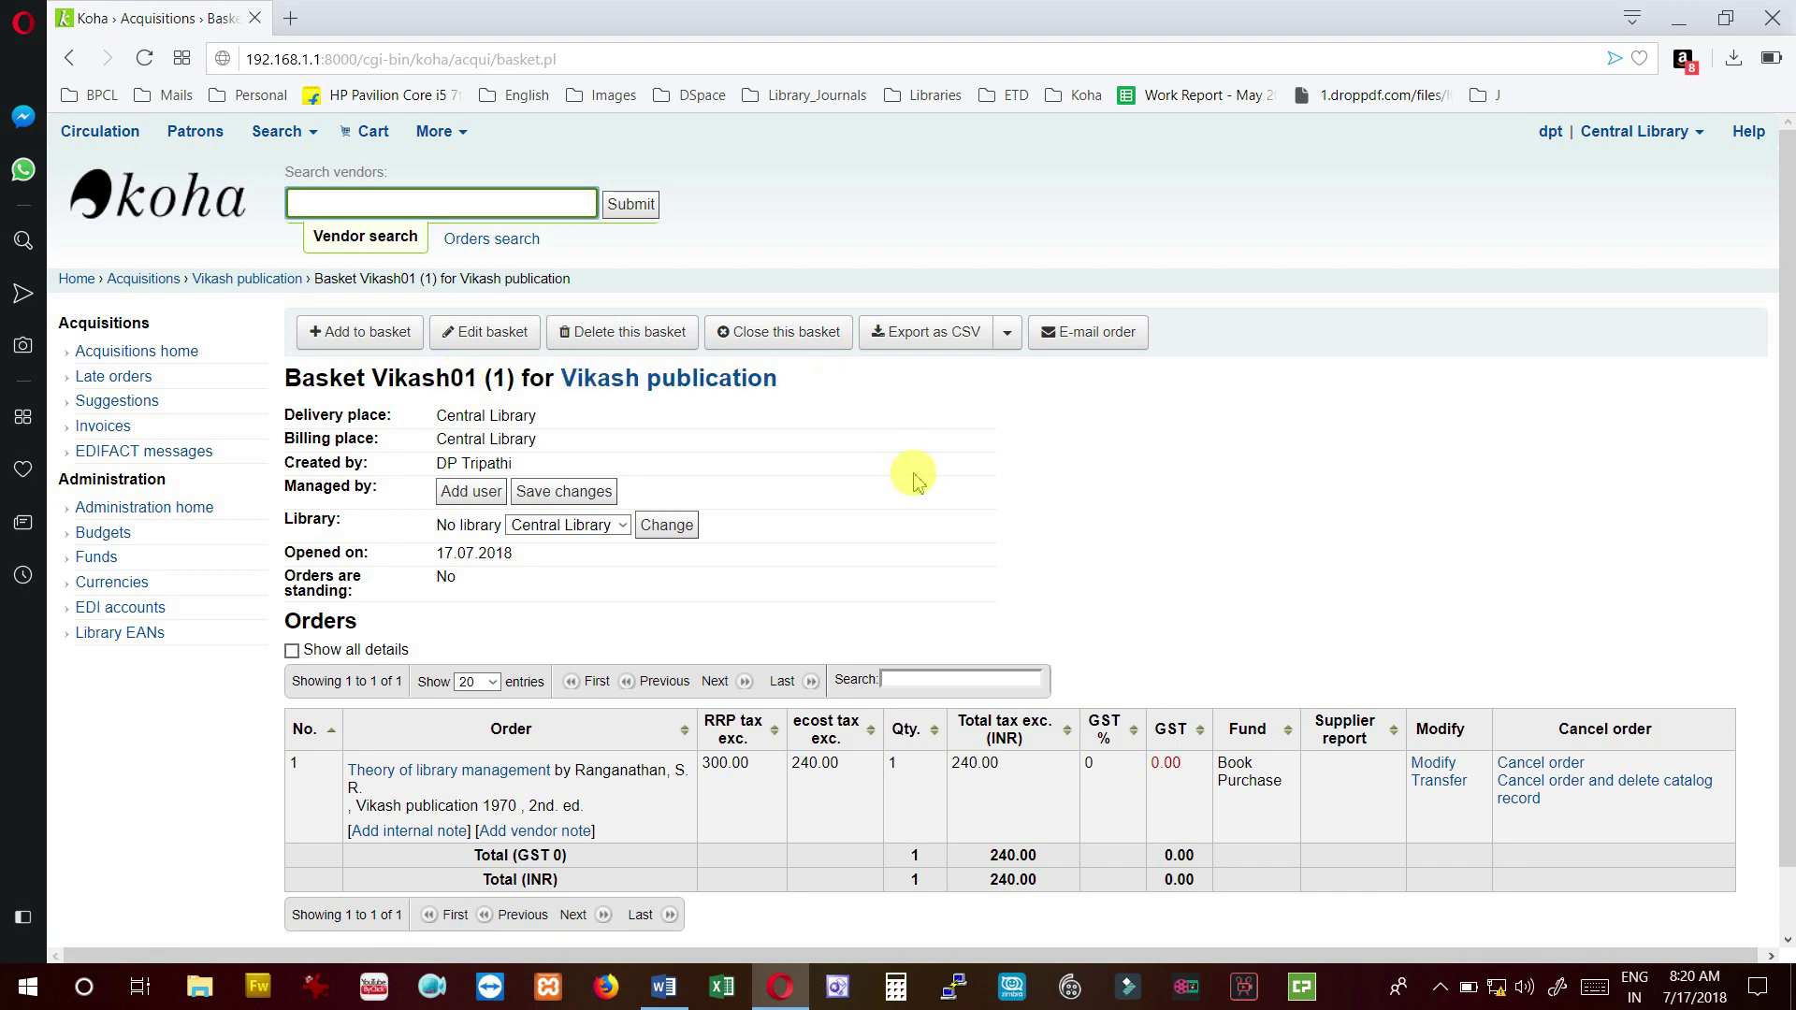
Review the basket's single 240.00 order and glance at the CSV export options without exporting.
scroll(914, 472, "down", 1)
scroll(914, 475, "up", 1)
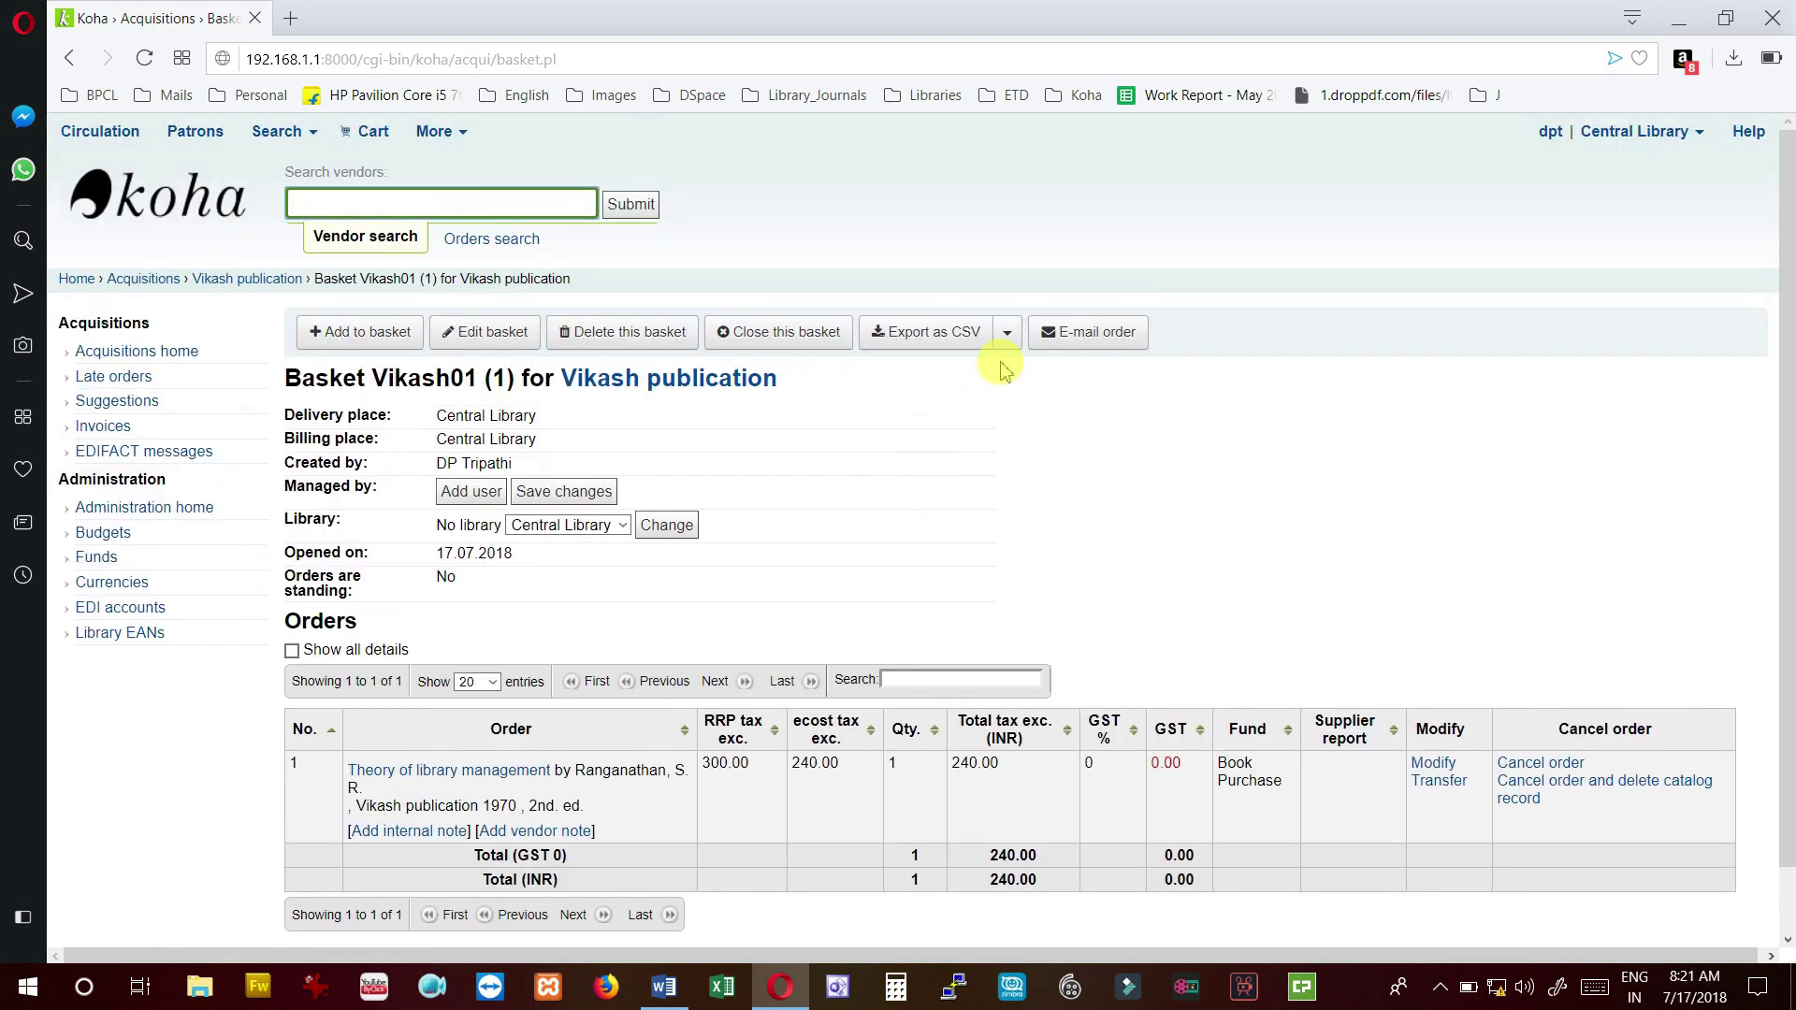
left_click(1007, 336)
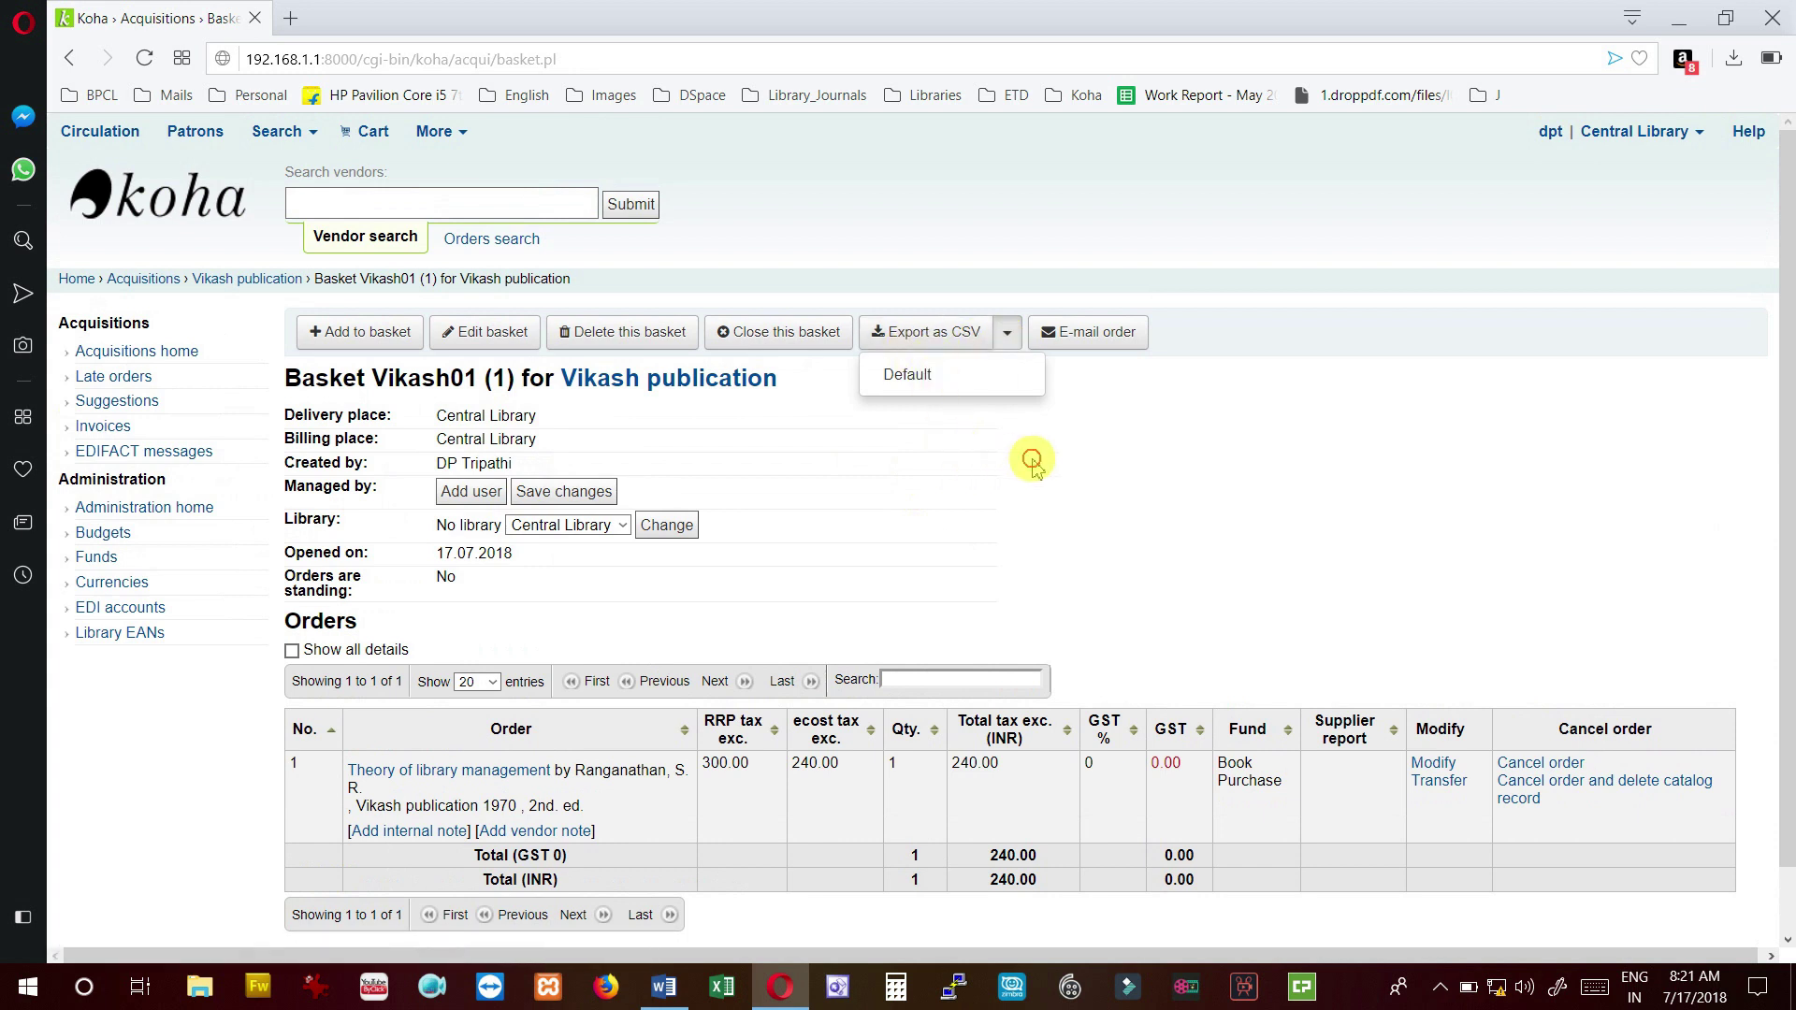
left_click(1071, 430)
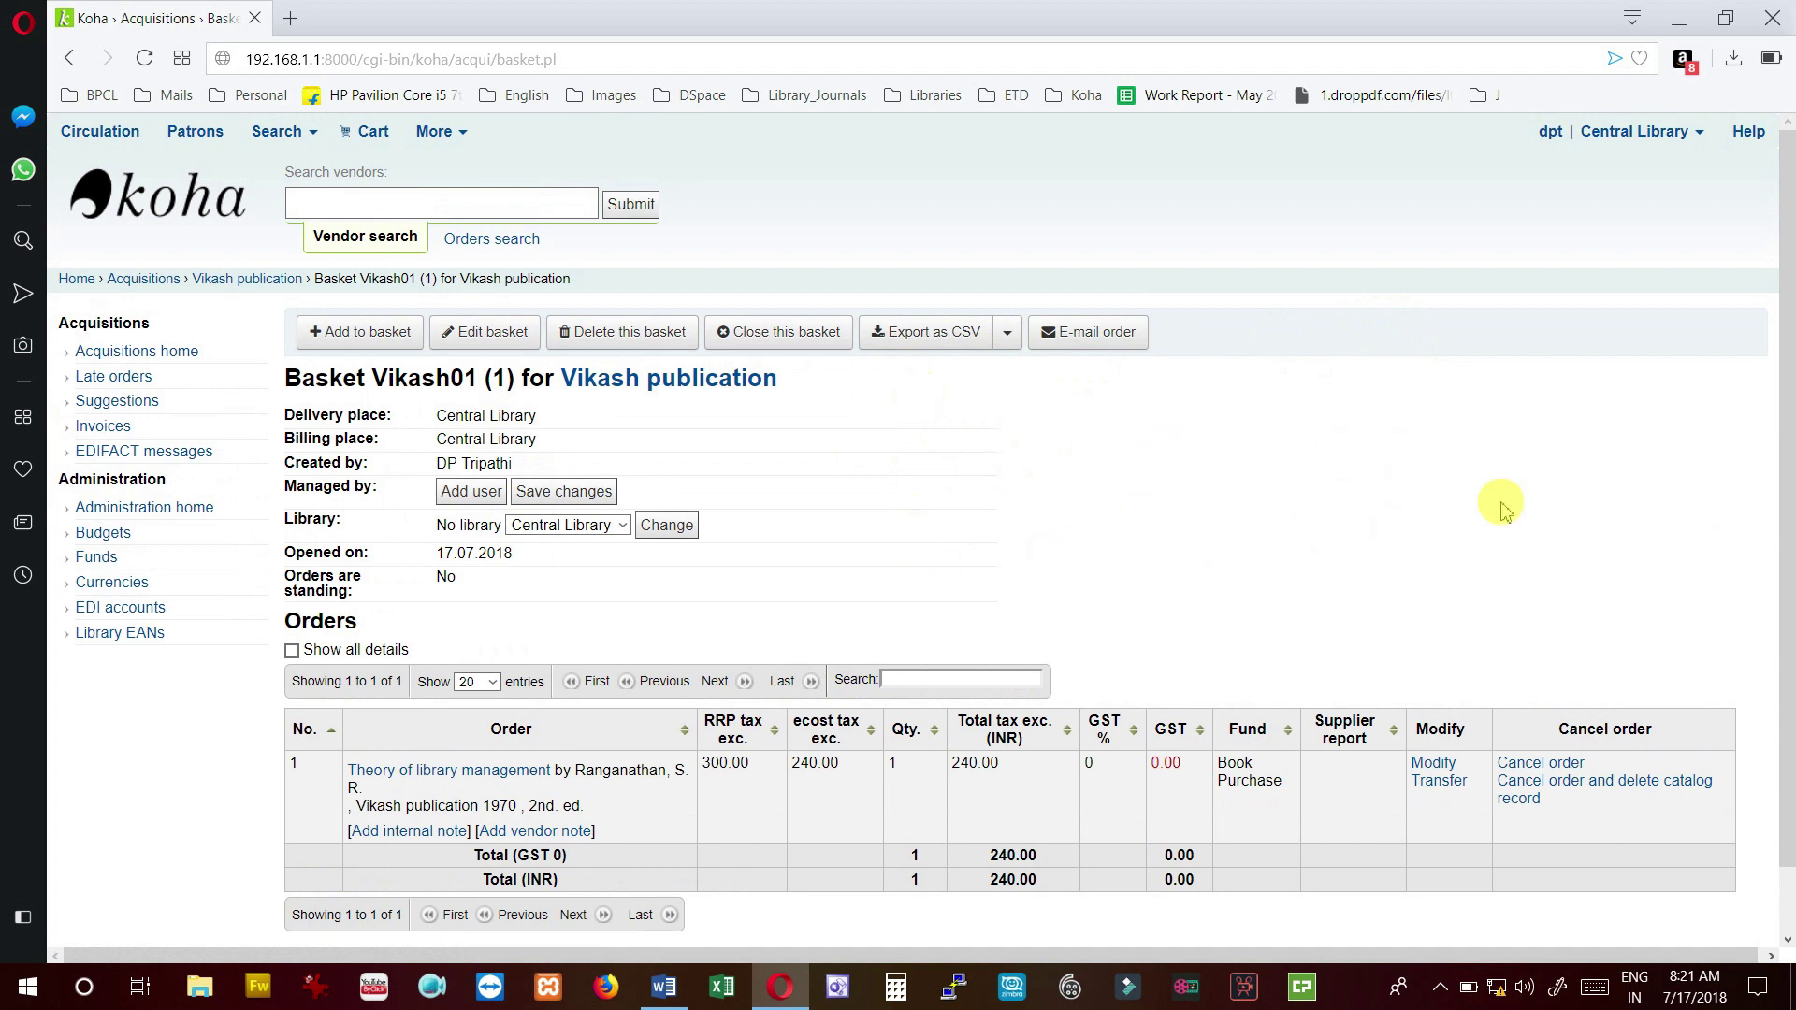
Close basket Vikash01, then check the workflow notes and return to the vendor page.
left_click(802, 342)
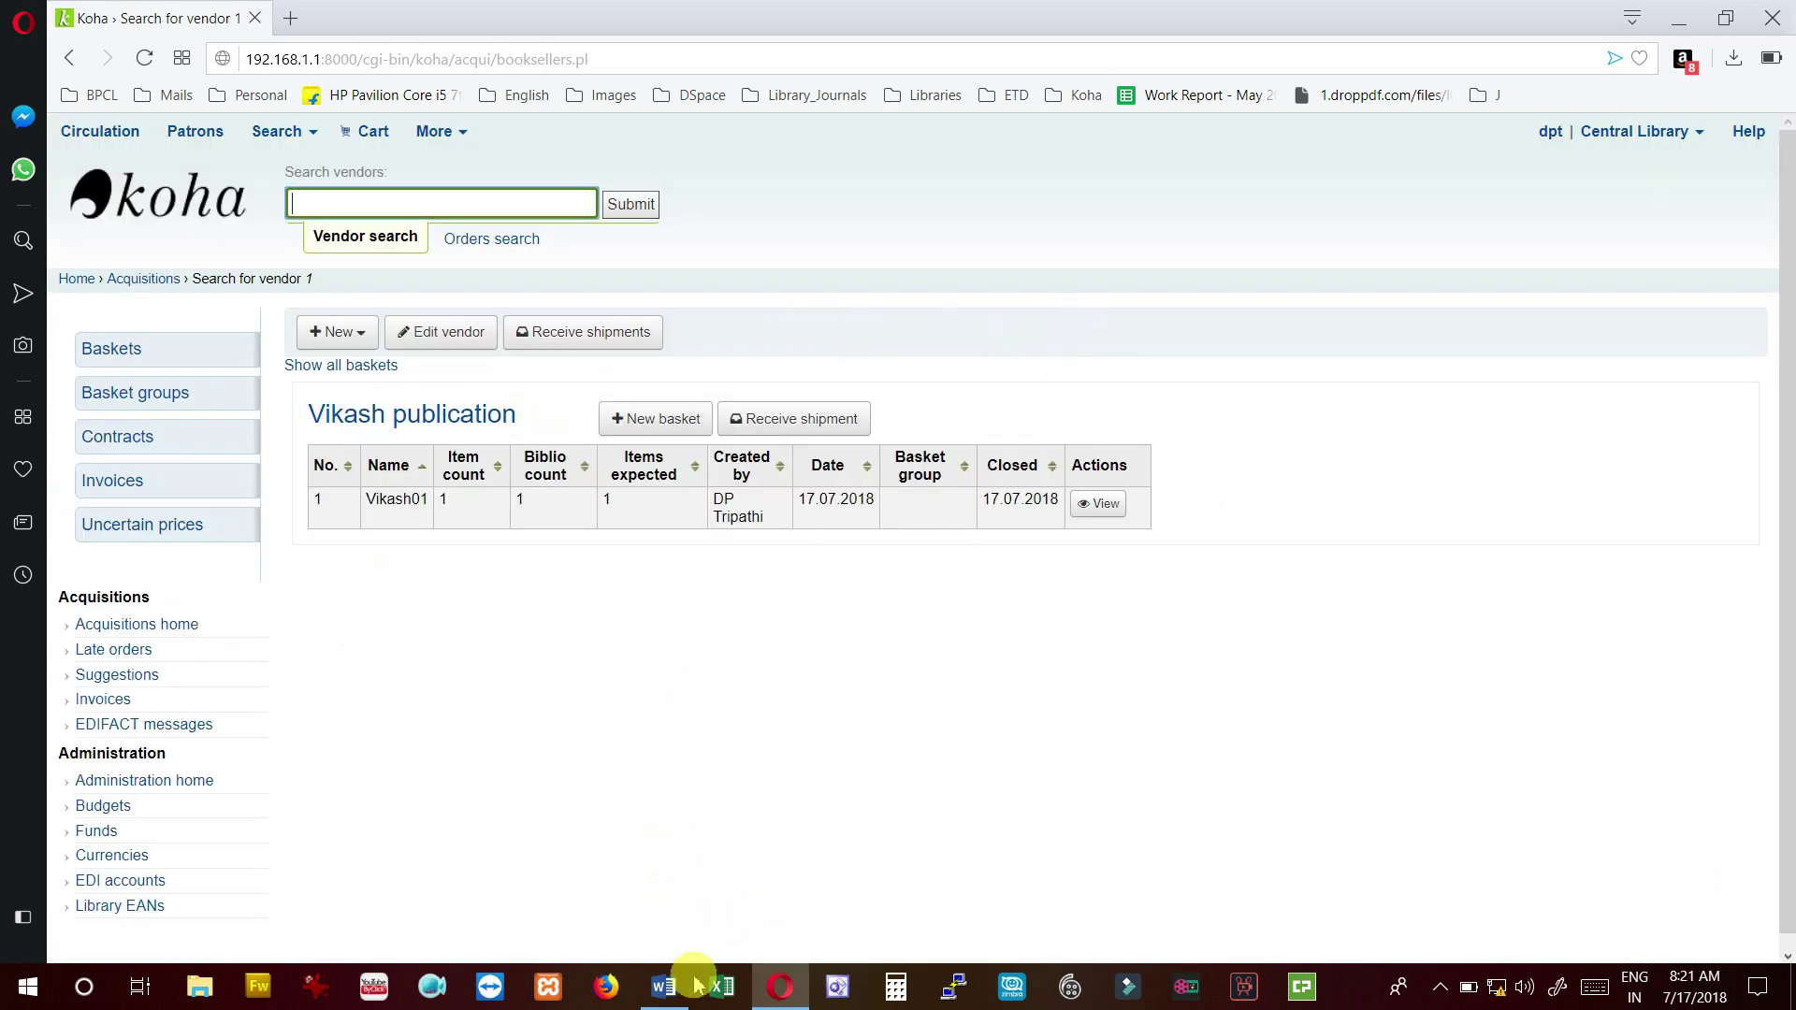
left_click(662, 984)
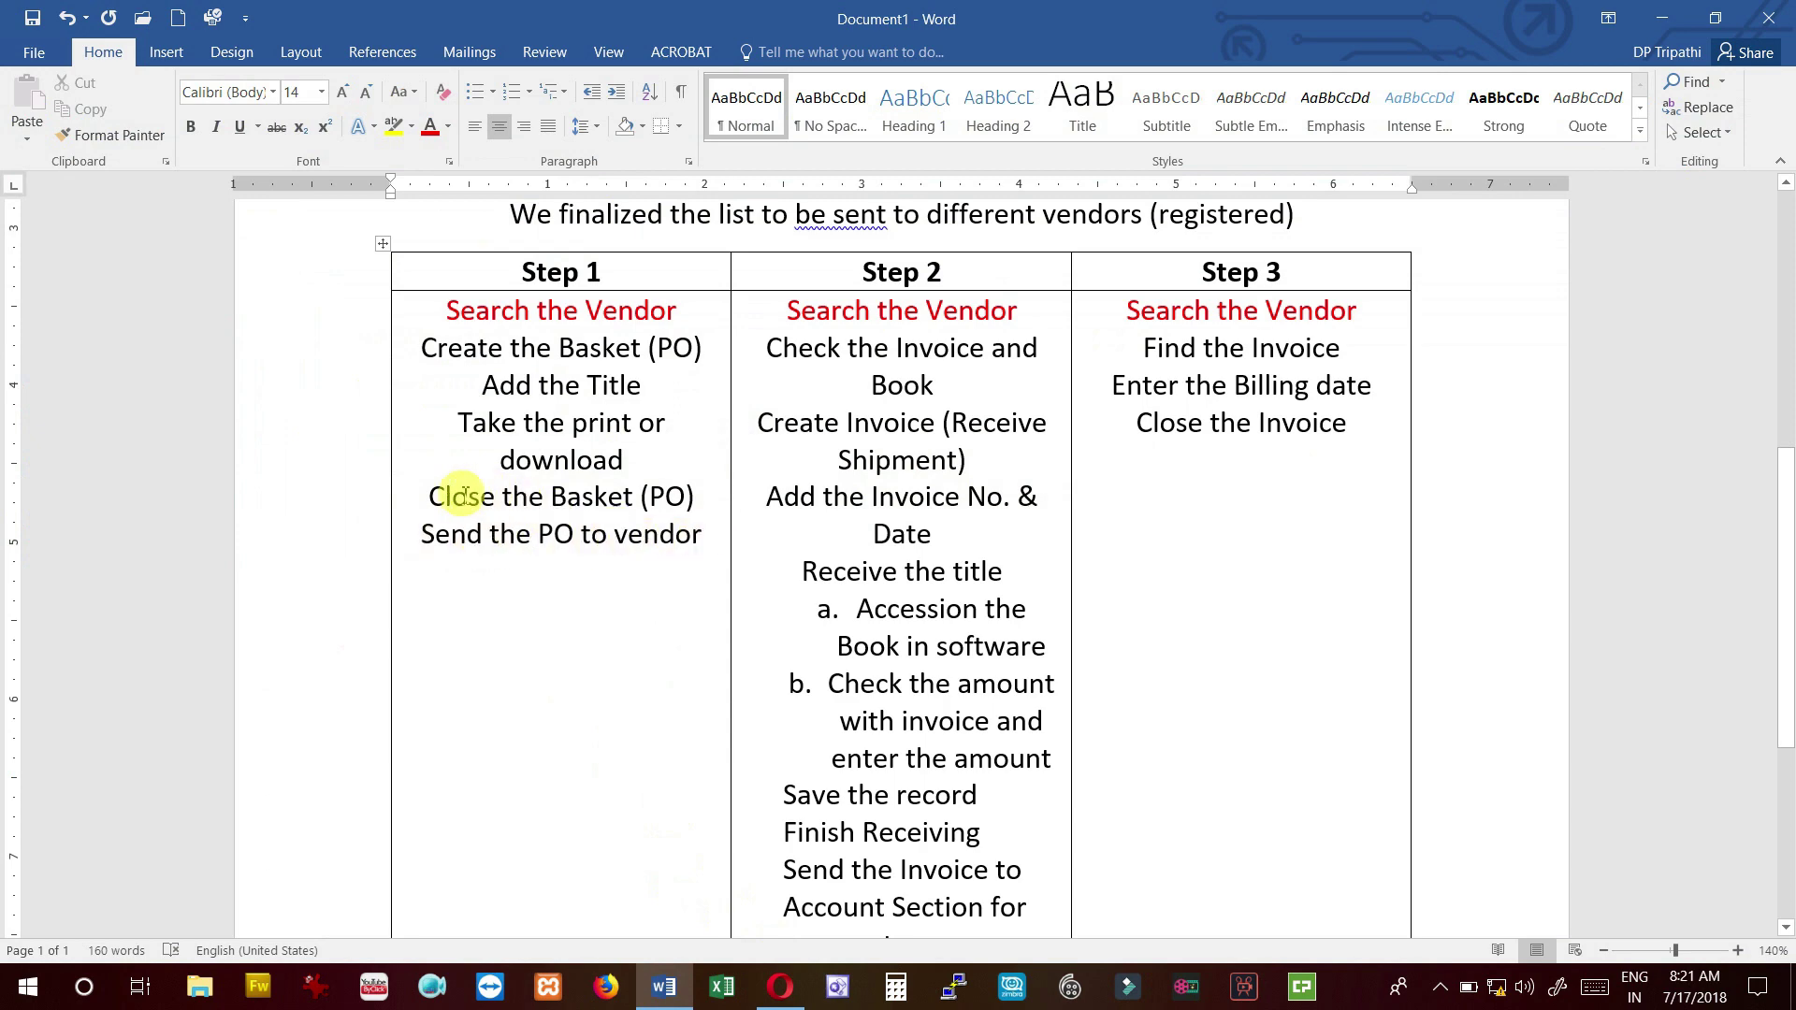
left_click(780, 984)
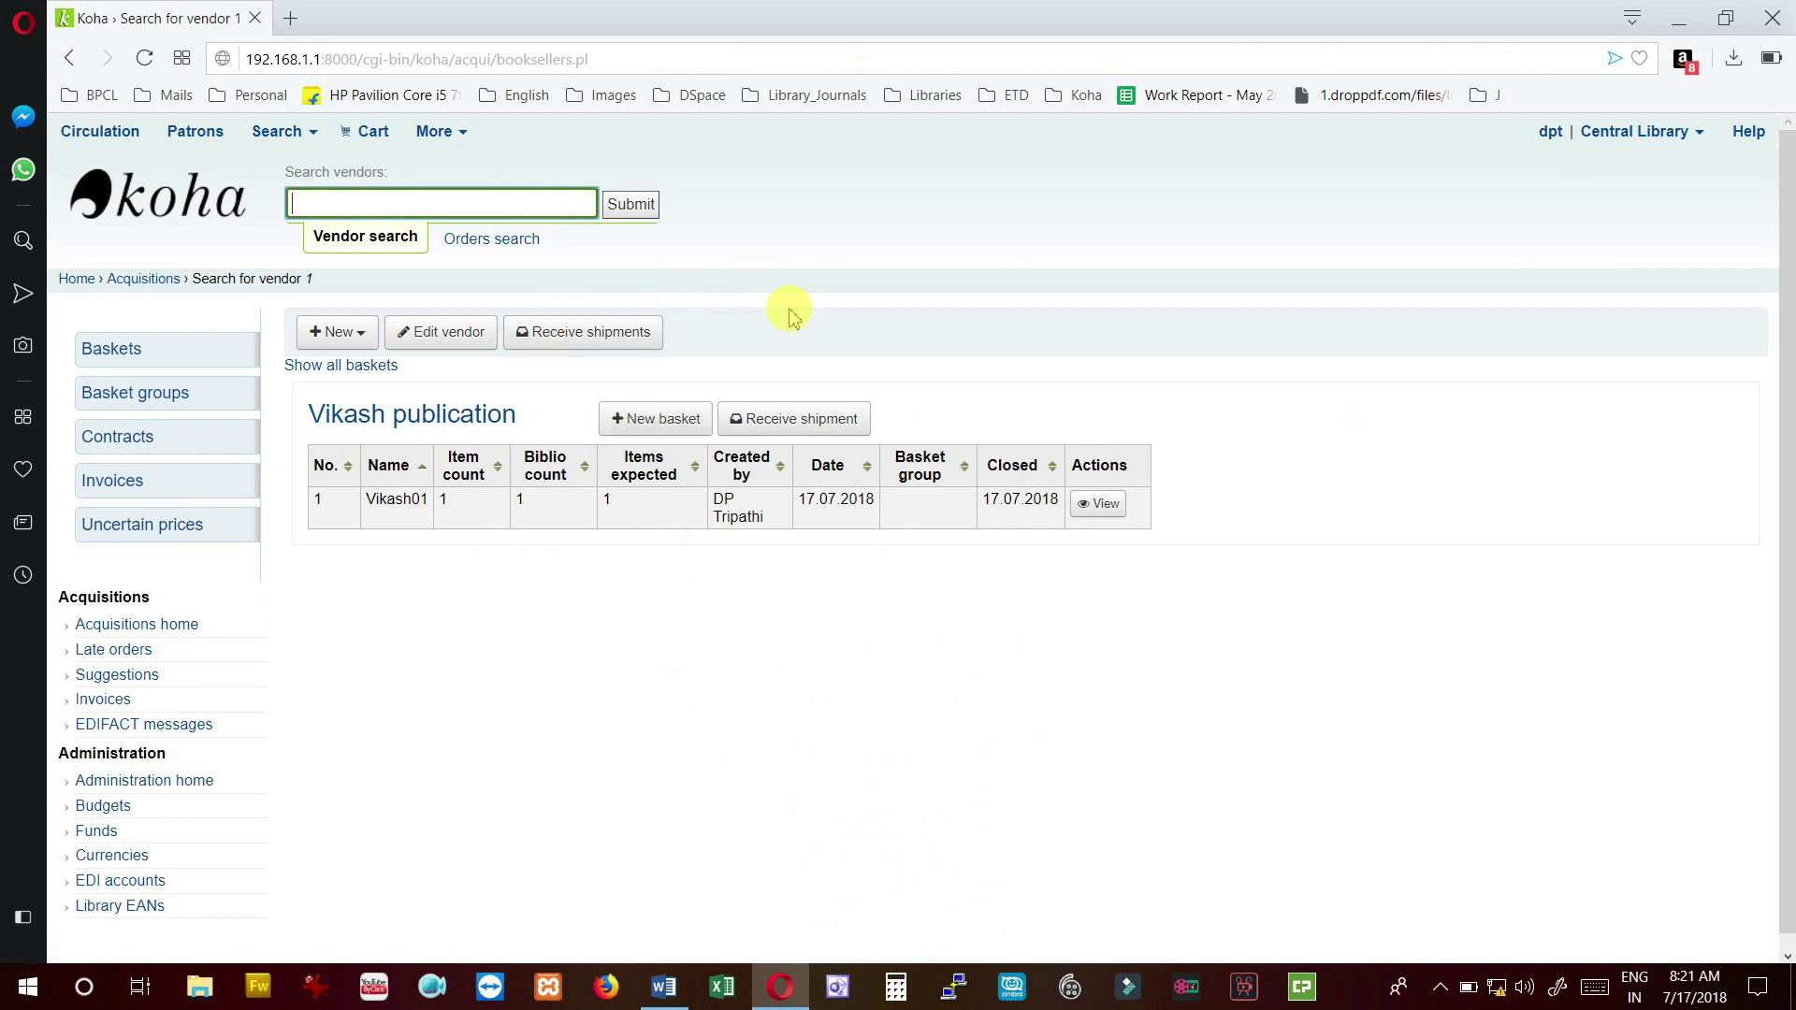